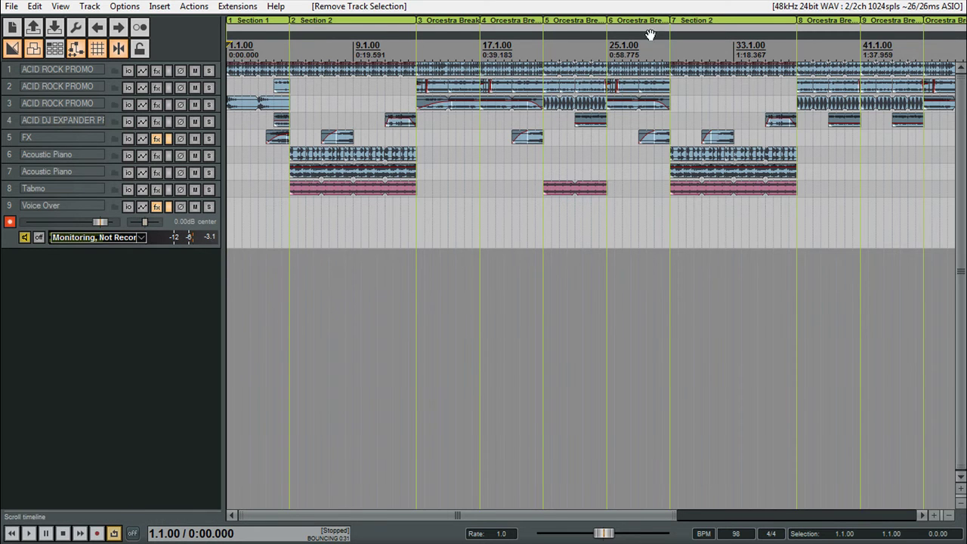
- Play the finished loop arrangement from measure 13 to hear an example
{"action": "scroll", "coordinate": [508, 144], "scroll_direction": "down", "scroll_amount": 2}
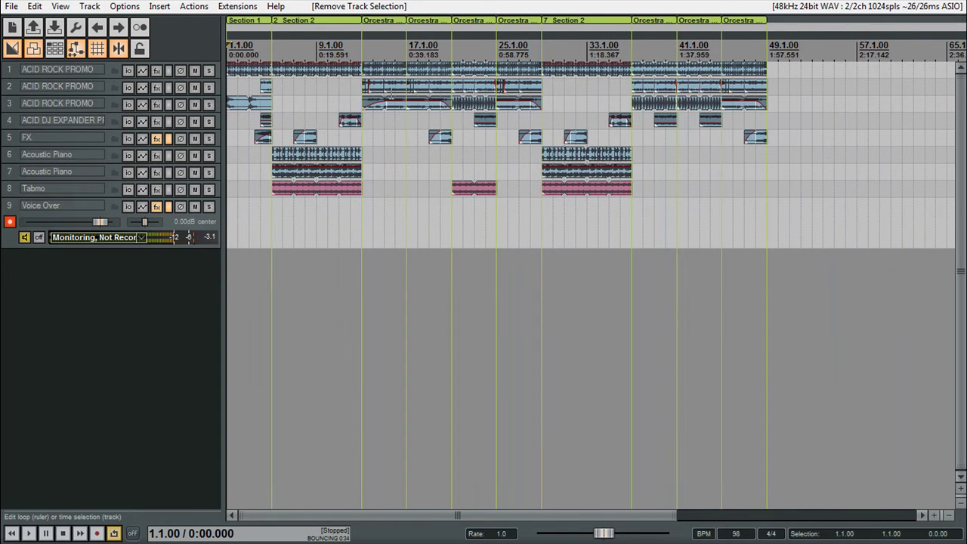
{"action": "scroll", "coordinate": [396, 153], "scroll_direction": "up", "scroll_amount": 2}
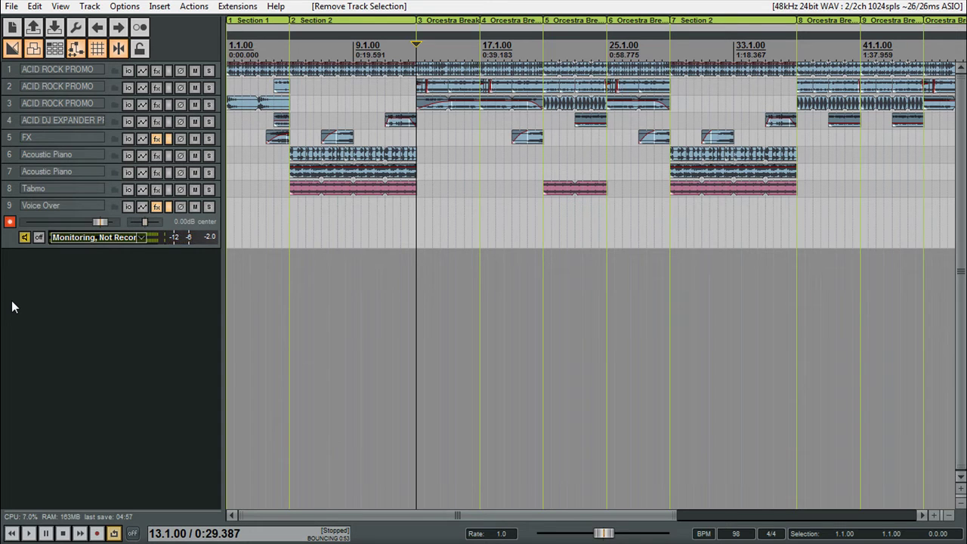
{"action": "key", "text": "space"}
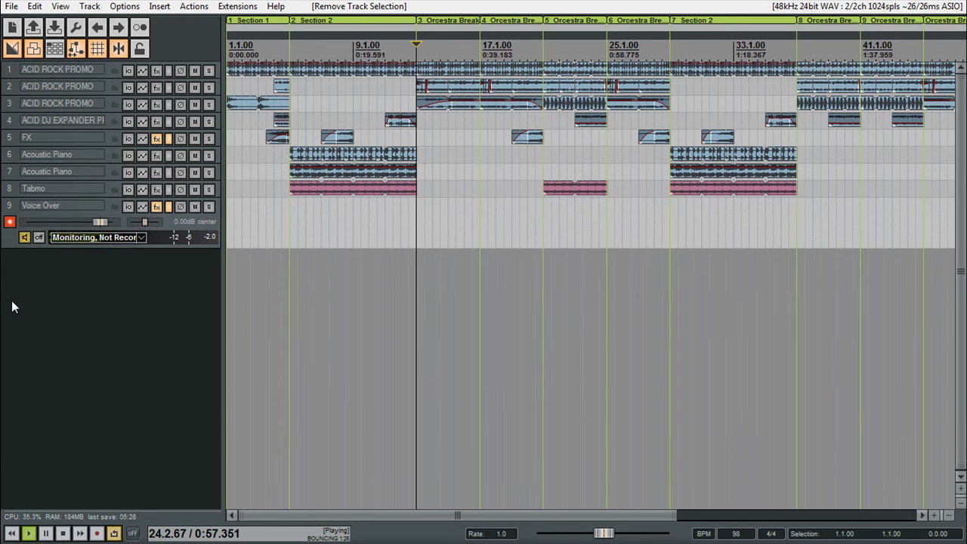
{"action": "key", "text": "space"}
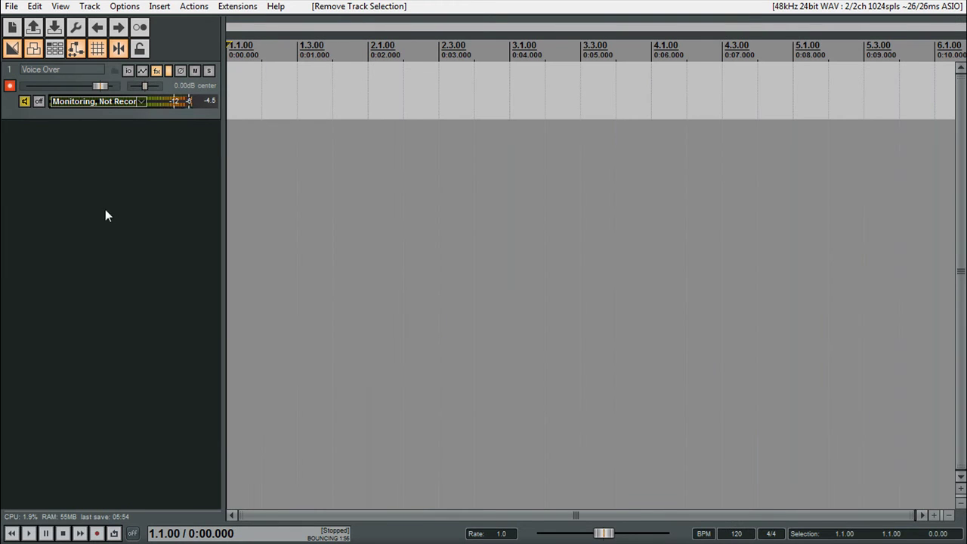
- Open the Media Explorer and browse the External Audio (X:) drive to the Audio Loops folder inside Samples and Loops
{"action": "left_click_drag", "start_coordinate": [166, 117], "coordinate": [171, 91]}
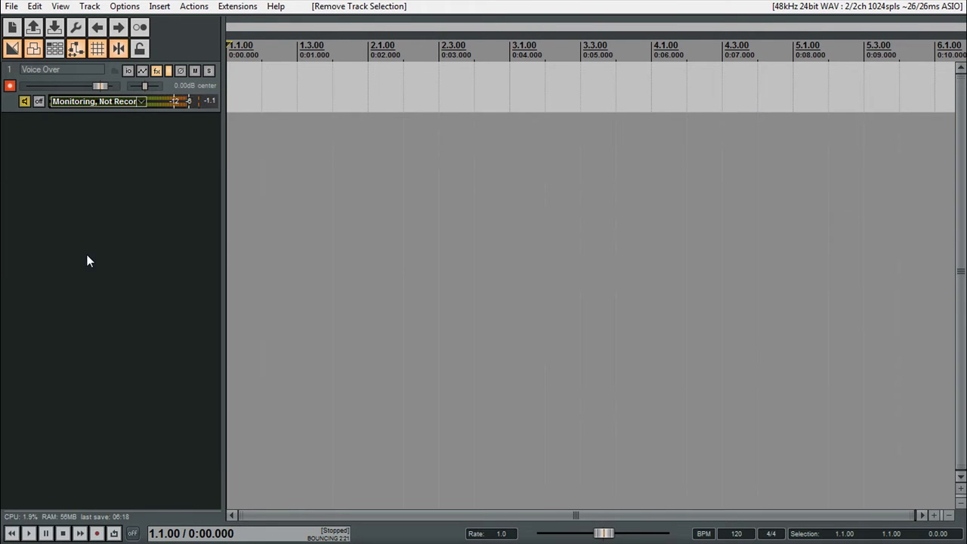
{"action": "left_click", "coordinate": [60, 6]}
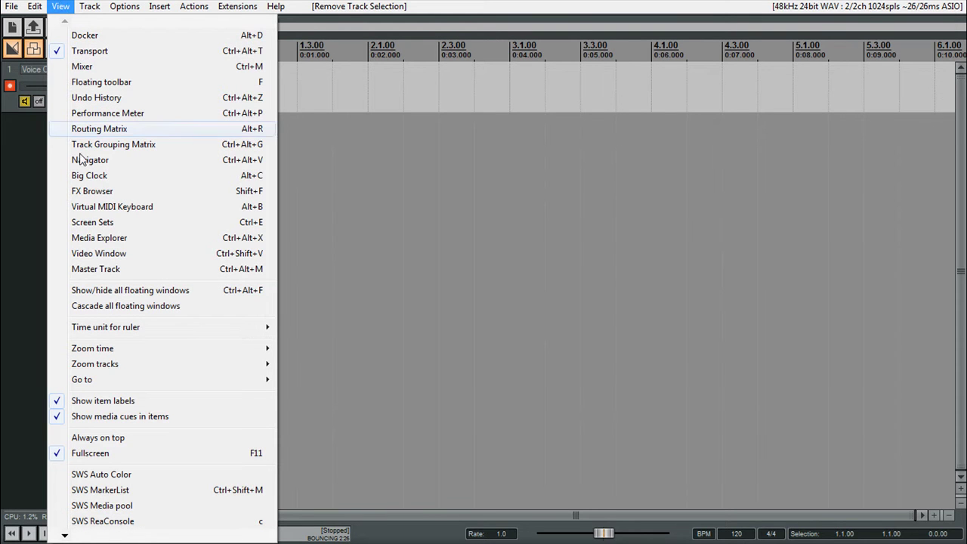
{"action": "left_click", "coordinate": [86, 240]}
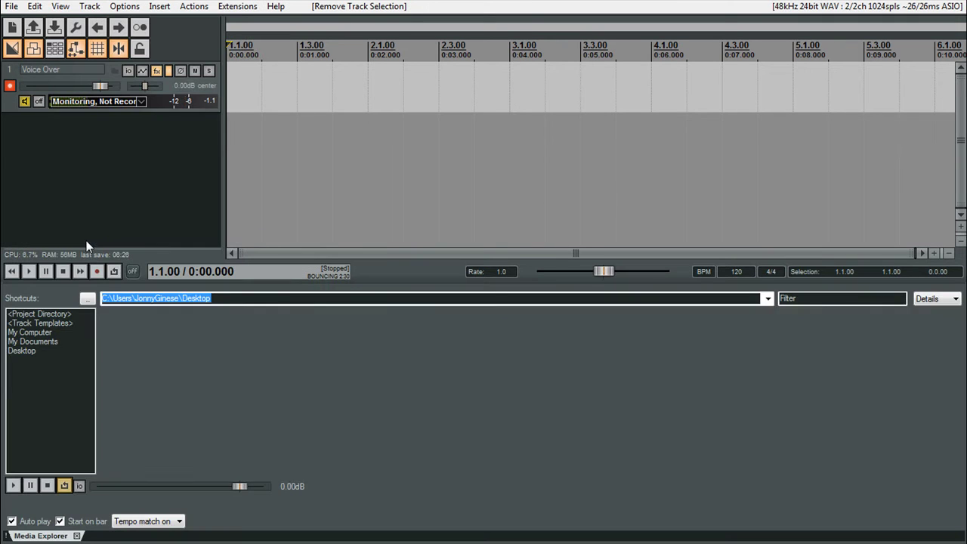
{"action": "left_click", "coordinate": [38, 341]}
{"action": "left_click", "coordinate": [38, 332]}
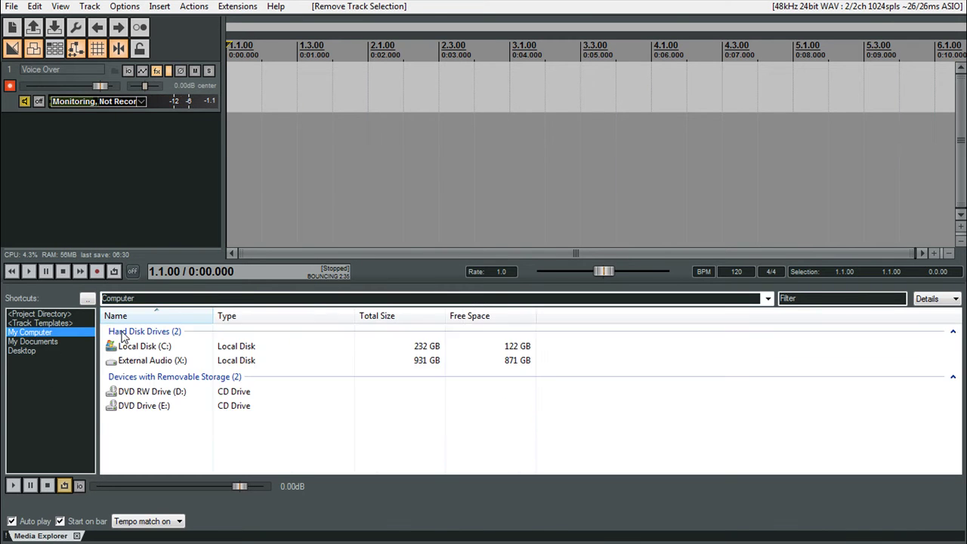
{"action": "double_click", "coordinate": [151, 360]}
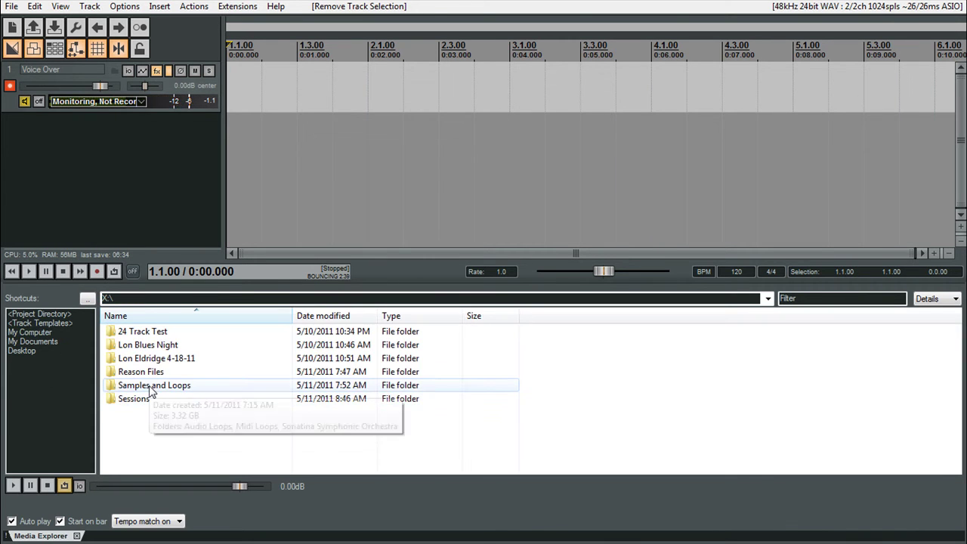
{"action": "double_click", "coordinate": [151, 387]}
{"action": "double_click", "coordinate": [142, 331]}
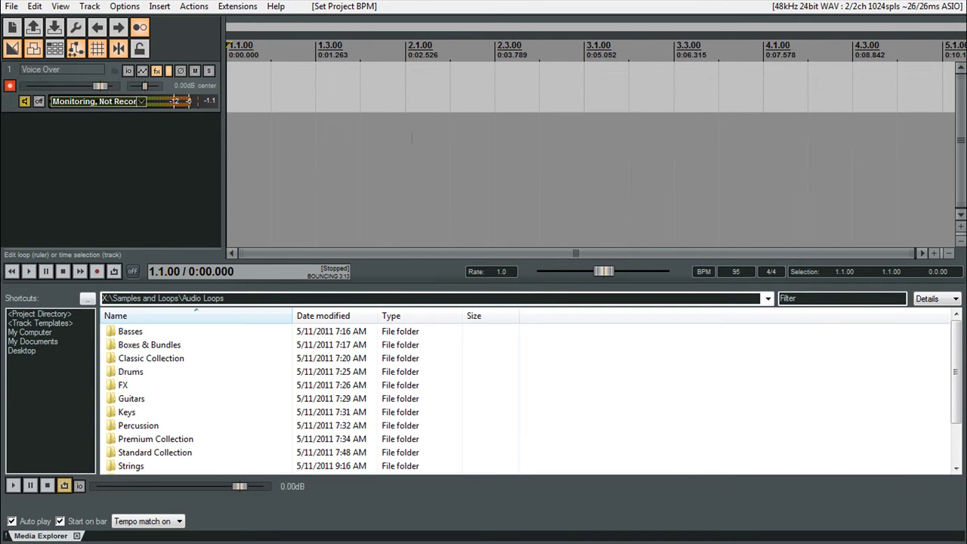
- Make a time selection from measure 1 to measure 5 and turn on repeat playback
{"action": "scroll", "coordinate": [429, 136], "scroll_direction": "down", "scroll_amount": 3}
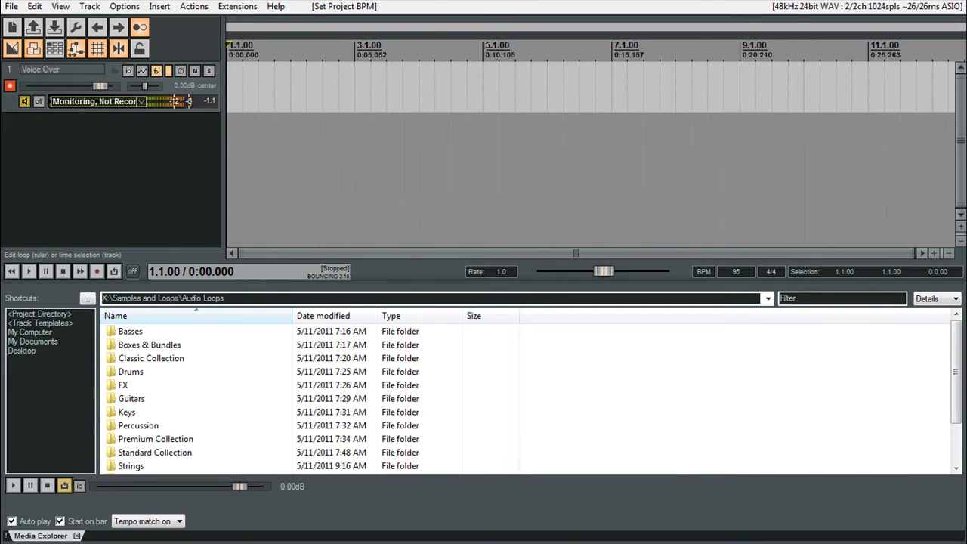
{"action": "left_click_drag", "start_coordinate": [481, 166], "coordinate": [27, 190]}
{"action": "left_click", "coordinate": [114, 271]}
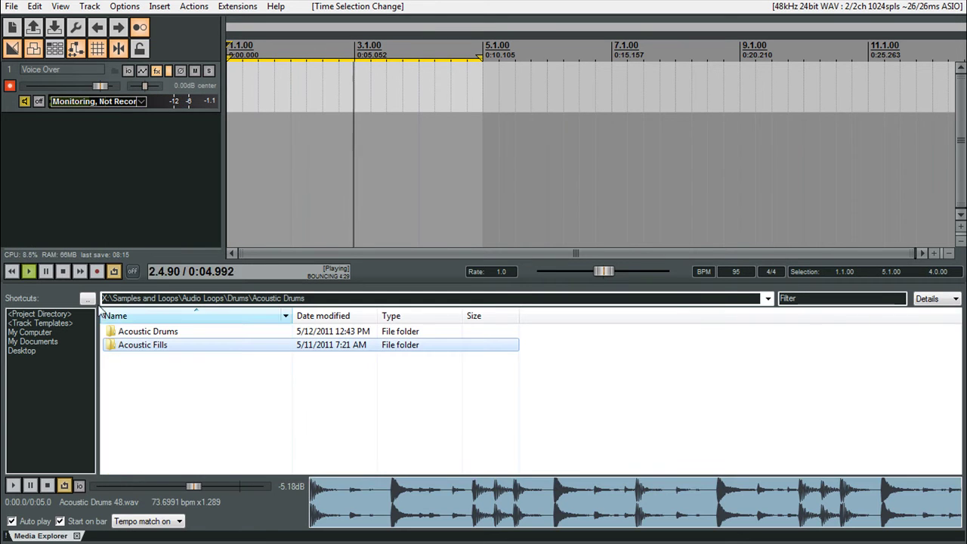
- Browse to the Urban Beats folder within the Drums loops
{"action": "left_click", "coordinate": [87, 298]}
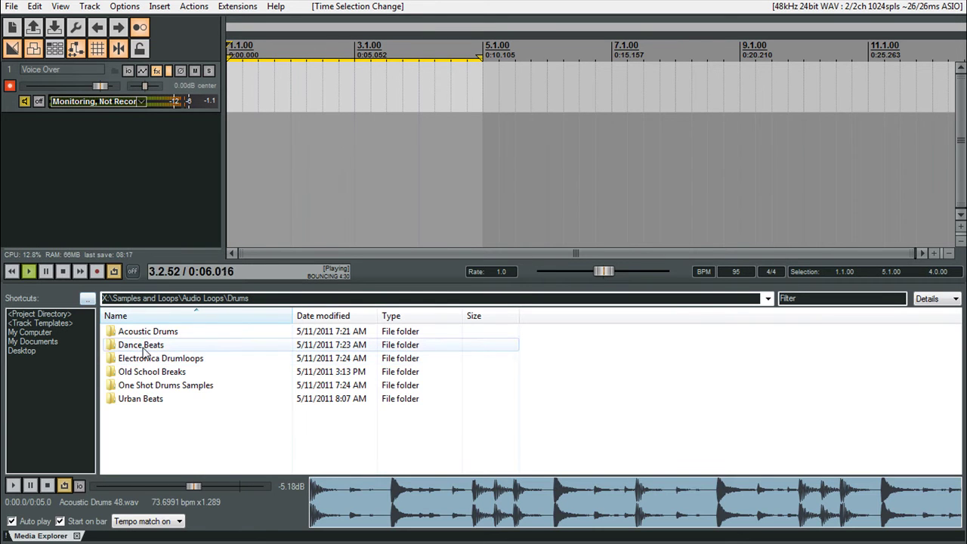
{"action": "double_click", "coordinate": [155, 400]}
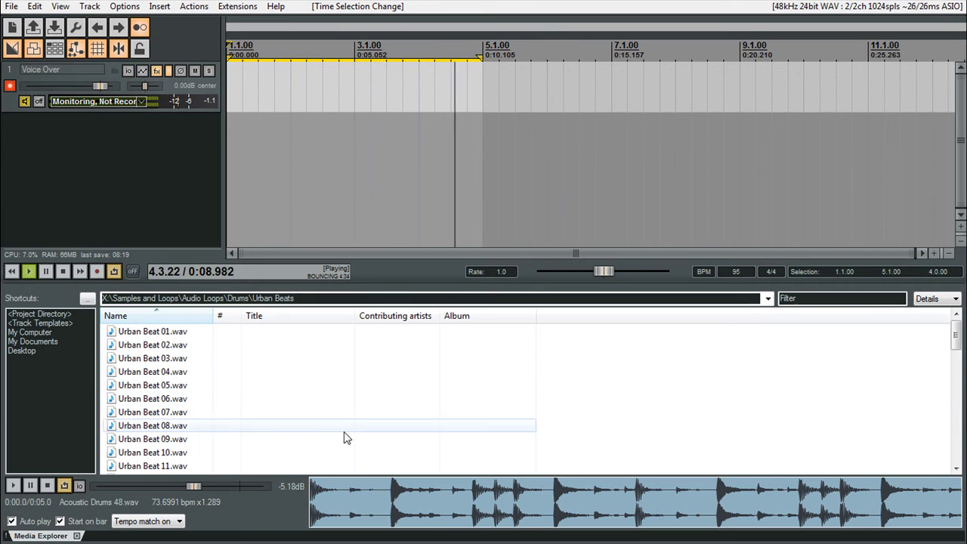
{"action": "double_click", "coordinate": [167, 337]}
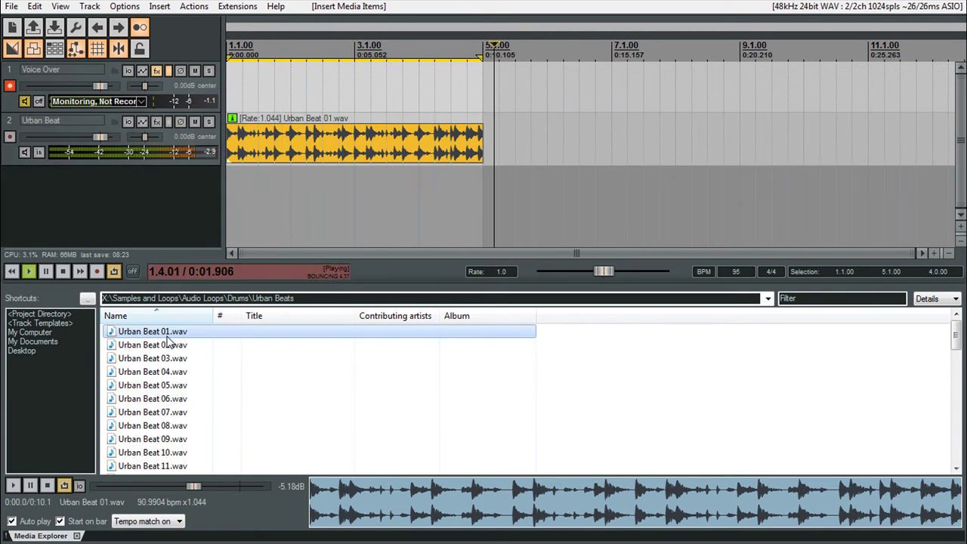
{"action": "left_click", "coordinate": [313, 195]}
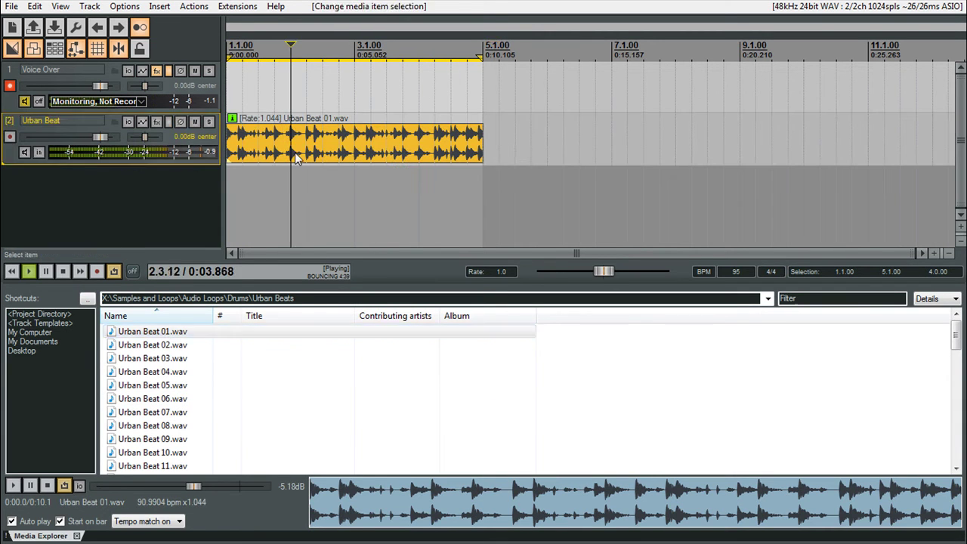
{"action": "key", "text": "Delete"}
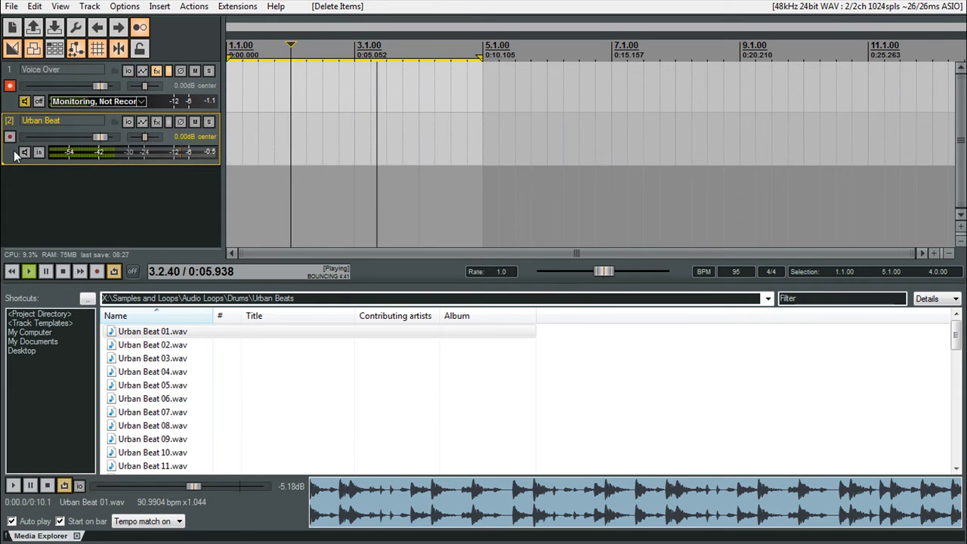
{"action": "key", "text": "Delete"}
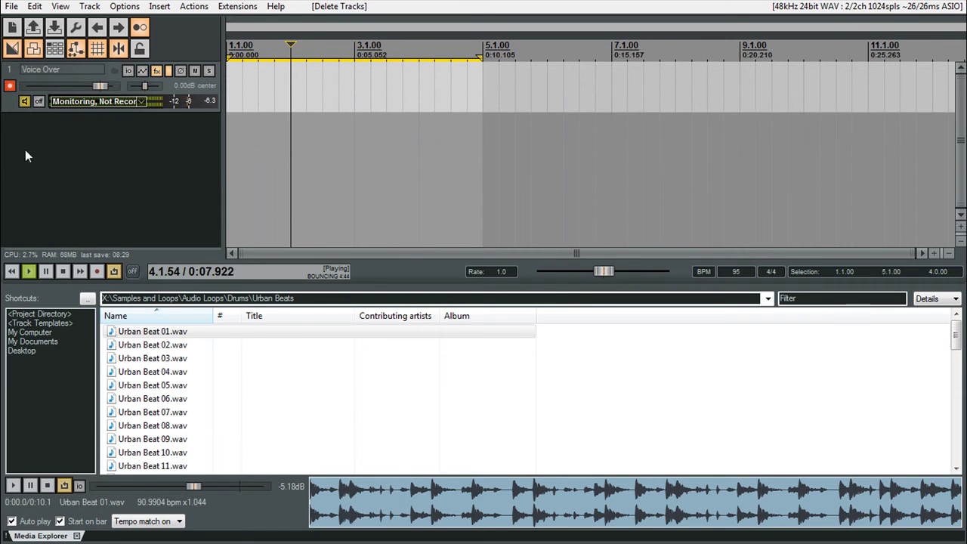
- Audition the urban beats, place Urban Beat 06.wav on a new track at measure 1, and lower its volume to -13.6 dB
{"action": "left_click", "coordinate": [173, 345]}
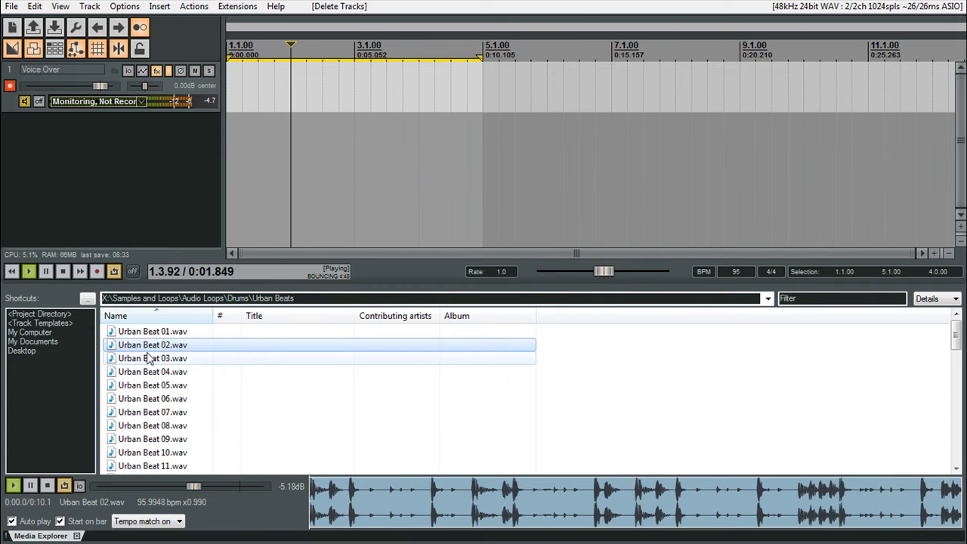
{"action": "left_click_drag", "start_coordinate": [151, 398], "coordinate": [228, 144]}
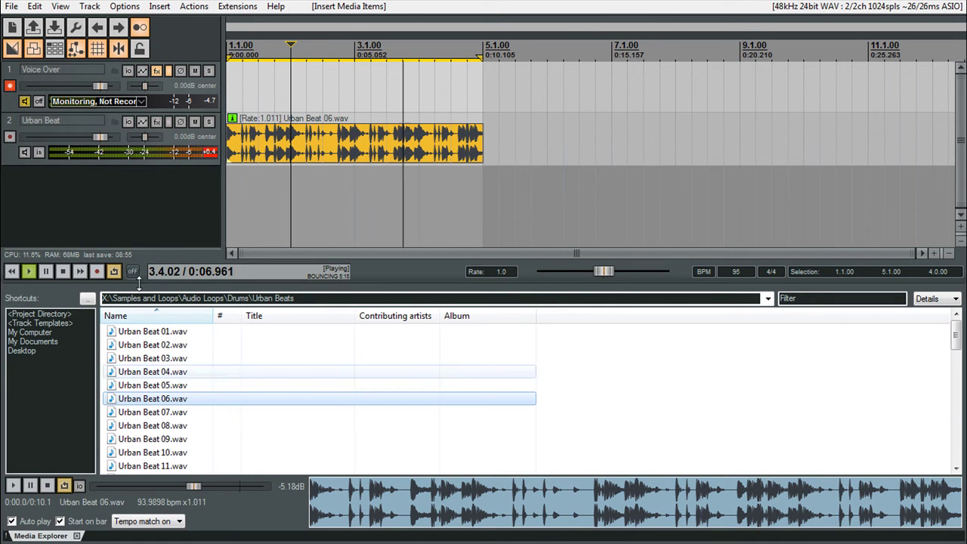
{"action": "left_click", "coordinate": [209, 152]}
{"action": "left_click_drag", "start_coordinate": [104, 138], "coordinate": [86, 138]}
{"action": "left_click", "coordinate": [211, 153]}
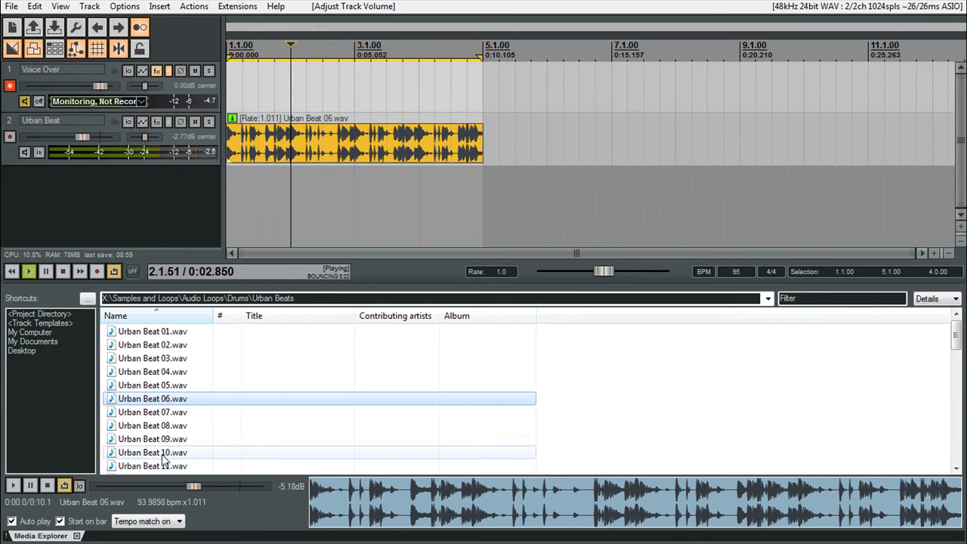
{"action": "left_click_drag", "start_coordinate": [81, 137], "coordinate": [64, 137]}
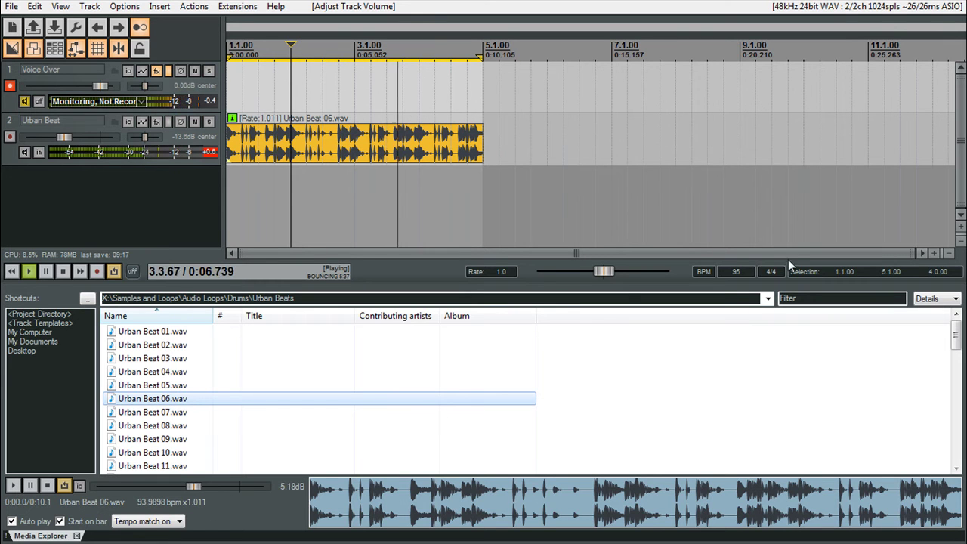
- Reduce the Urban Beat track's height to make room for more loop tracks
{"action": "scroll", "coordinate": [489, 135], "scroll_direction": "up", "scroll_amount": 8}
{"action": "left_click_drag", "start_coordinate": [414, 255], "coordinate": [301, 229]}
{"action": "scroll", "coordinate": [449, 139], "scroll_direction": "down", "scroll_amount": 6}
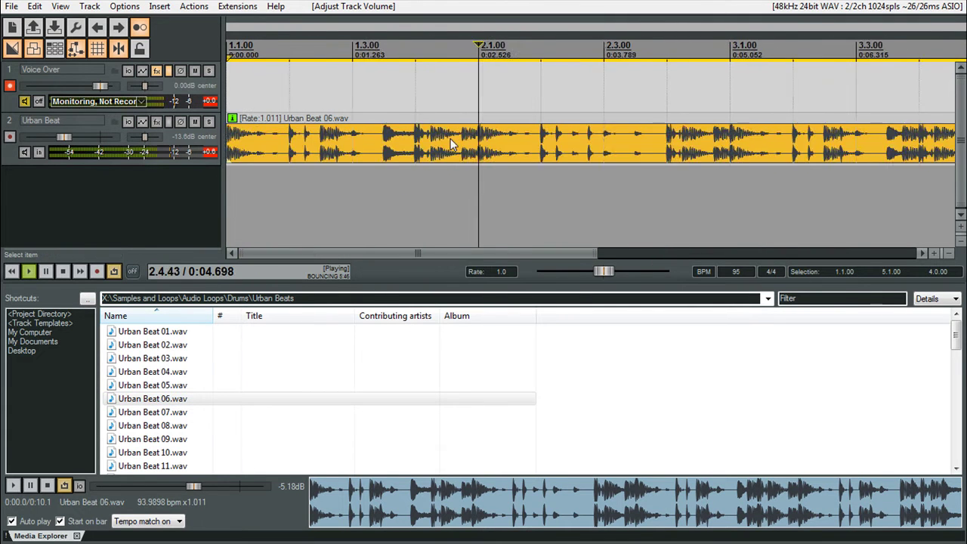
{"action": "scroll", "coordinate": [455, 152], "scroll_direction": "up", "scroll_amount": 3}
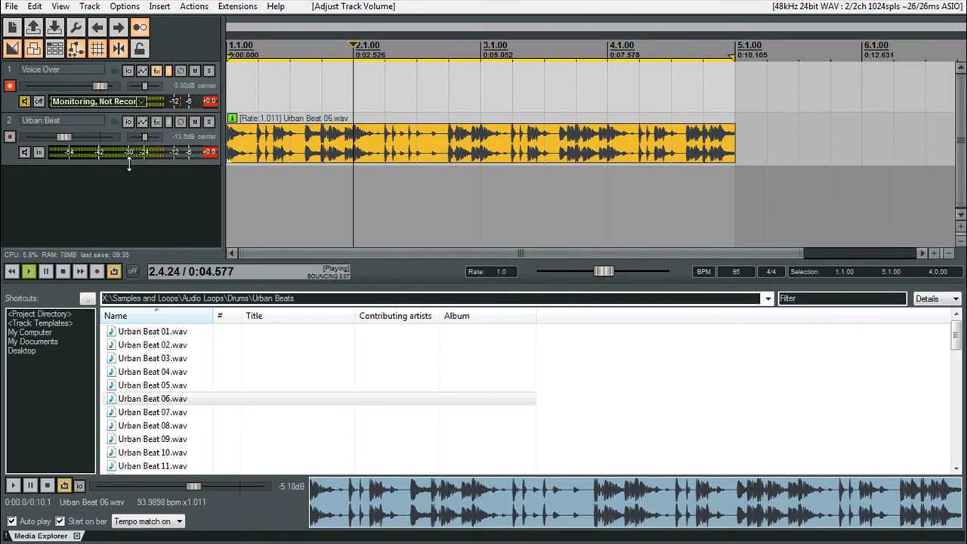
{"action": "left_click", "coordinate": [959, 242]}
{"action": "left_click", "coordinate": [959, 241]}
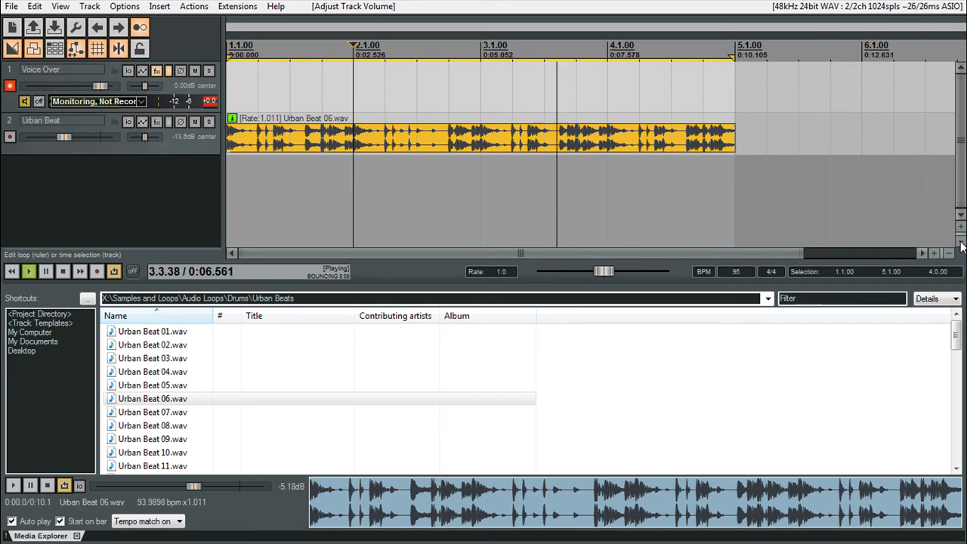
{"action": "left_click", "coordinate": [959, 241]}
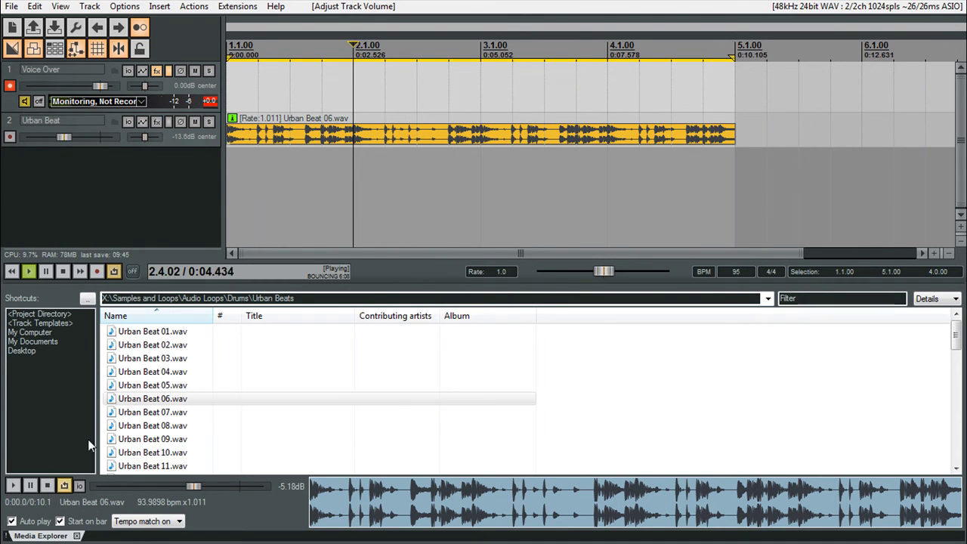
- Place Electric Bass 02.wav from the Basses loops on a new track at measure 1 and lower its volume to -2.31 dB
{"action": "left_click", "coordinate": [87, 297]}
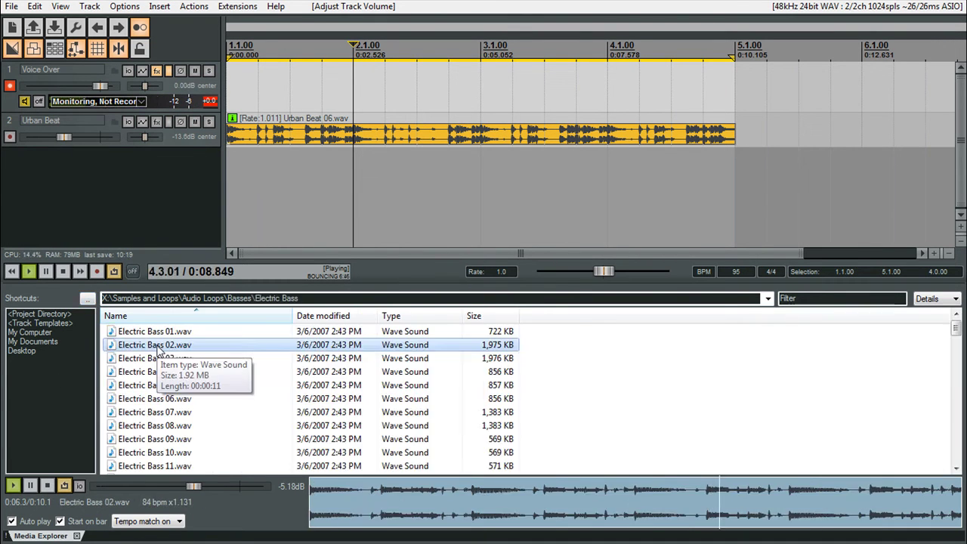
{"action": "left_click_drag", "start_coordinate": [159, 352], "coordinate": [238, 167]}
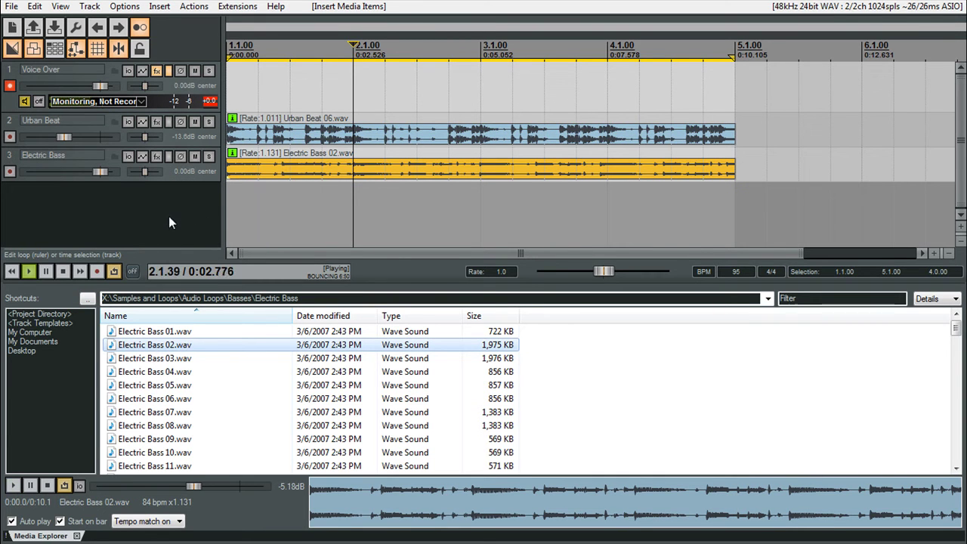
{"action": "left_click_drag", "start_coordinate": [108, 175], "coordinate": [100, 172]}
{"action": "scroll", "coordinate": [101, 173], "scroll_direction": "down", "scroll_amount": 2}
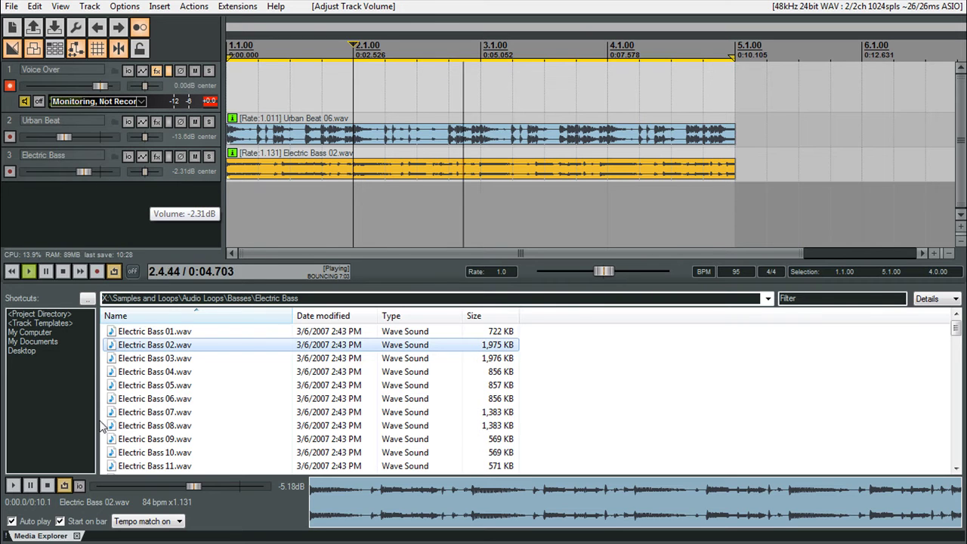
- Browse to the Acoustic Percussion Loops folder within the Percussion loops
{"action": "left_click", "coordinate": [88, 298]}
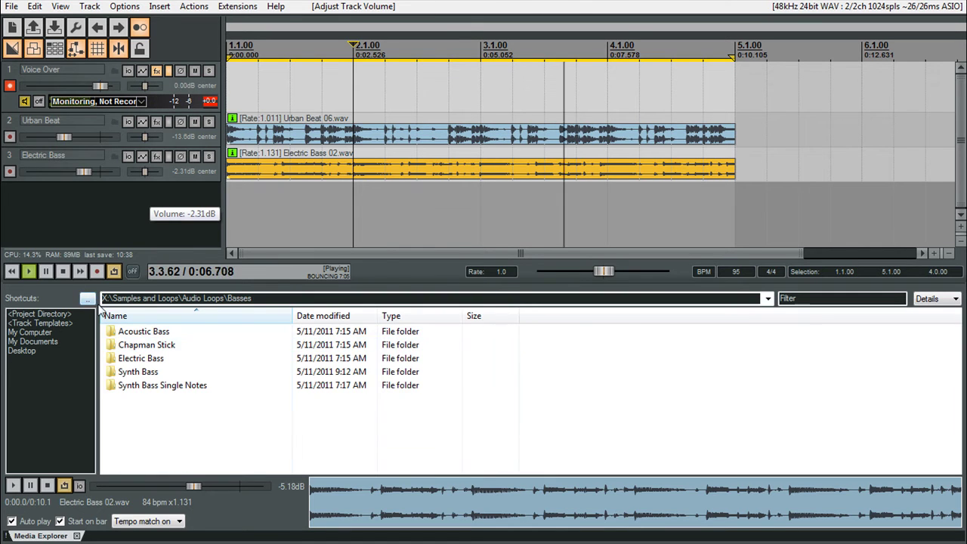
{"action": "left_click", "coordinate": [88, 298]}
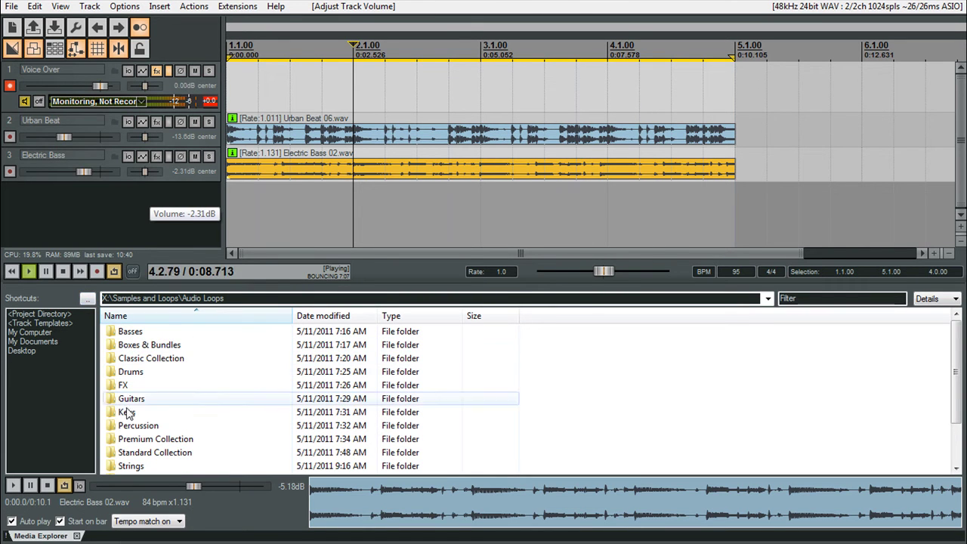
{"action": "double_click", "coordinate": [173, 425]}
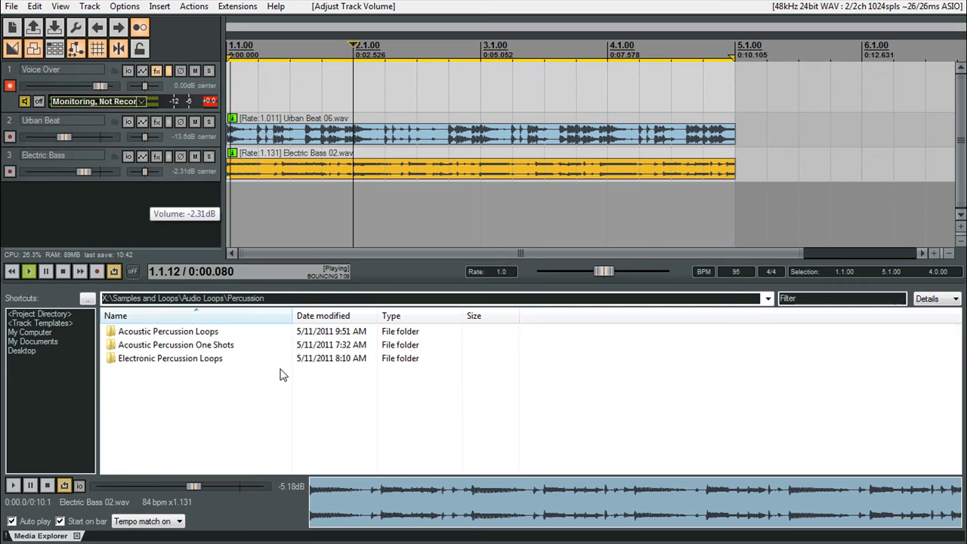
{"action": "double_click", "coordinate": [178, 333]}
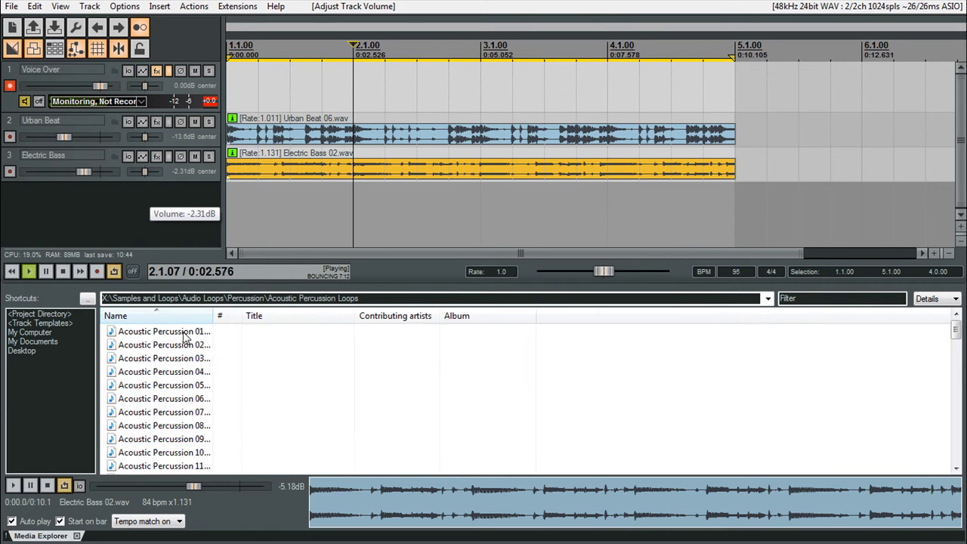
- Place Acoustic Percussion 11.wav on a new track below the bass and move the item to start at measure 3
{"action": "scroll", "coordinate": [196, 400], "scroll_direction": "down", "scroll_amount": 1}
{"action": "left_click", "coordinate": [198, 426]}
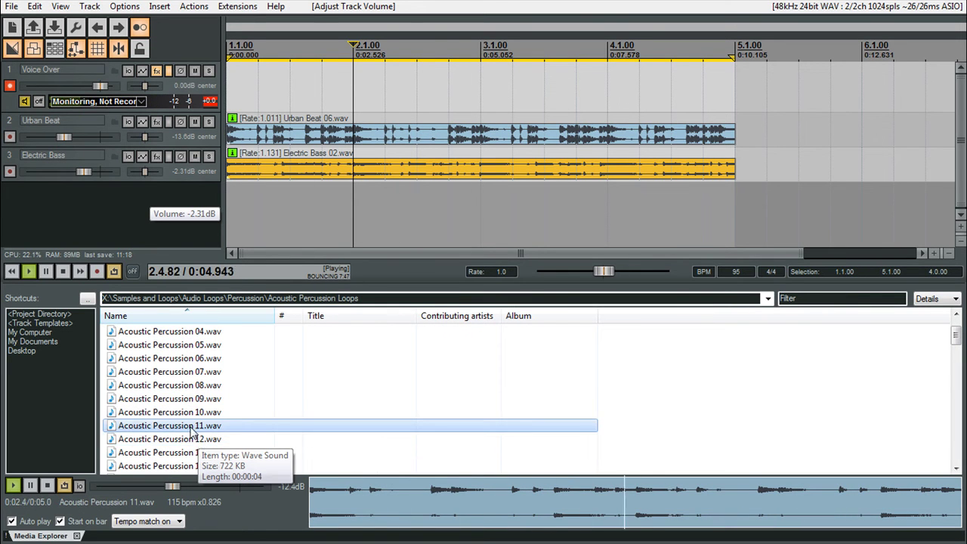
{"action": "left_click_drag", "start_coordinate": [192, 428], "coordinate": [235, 220]}
{"action": "left_click_drag", "start_coordinate": [450, 208], "coordinate": [710, 204]}
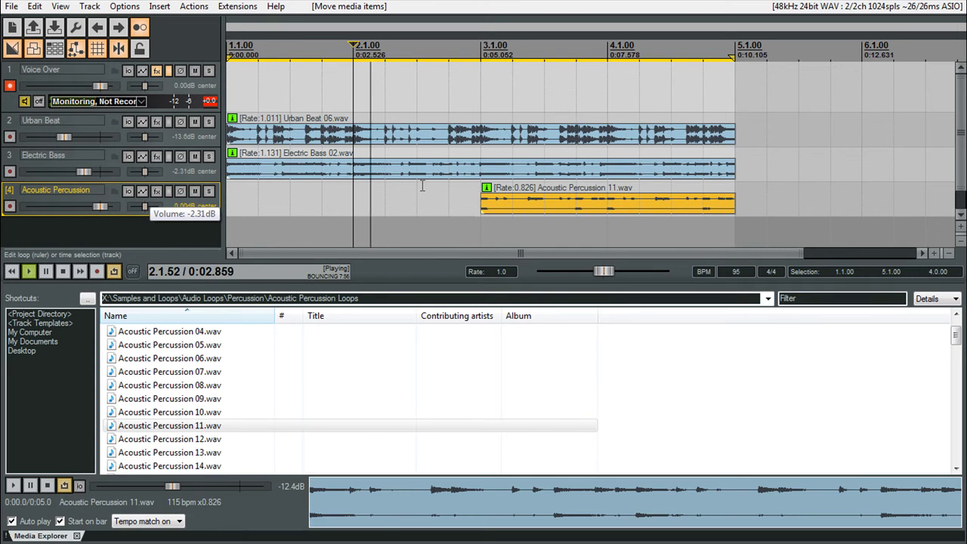
- Enlarge the track area above the Media Explorer and show more measures of the timeline to make room for additional loops
{"action": "scroll", "coordinate": [419, 187], "scroll_direction": "down", "scroll_amount": 4}
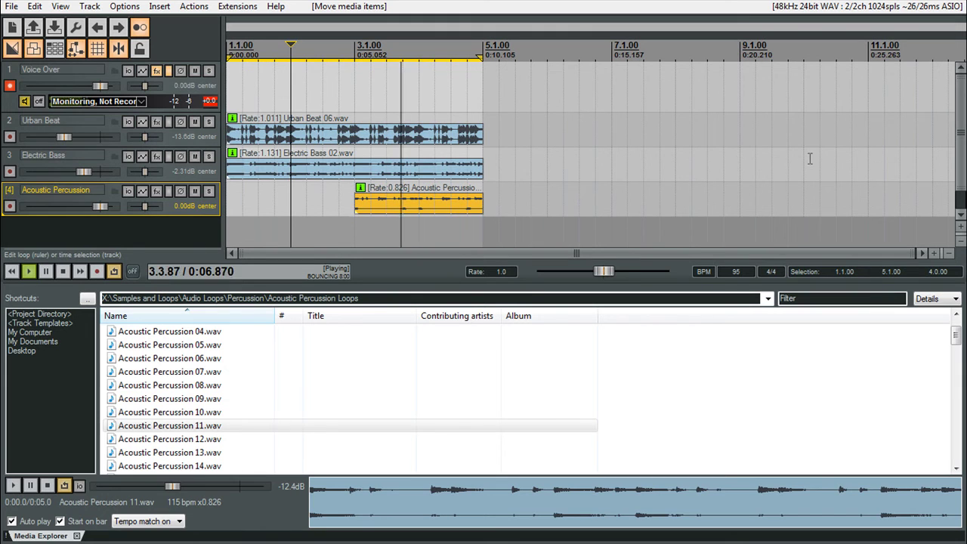
{"action": "left_click_drag", "start_coordinate": [137, 281], "coordinate": [138, 304]}
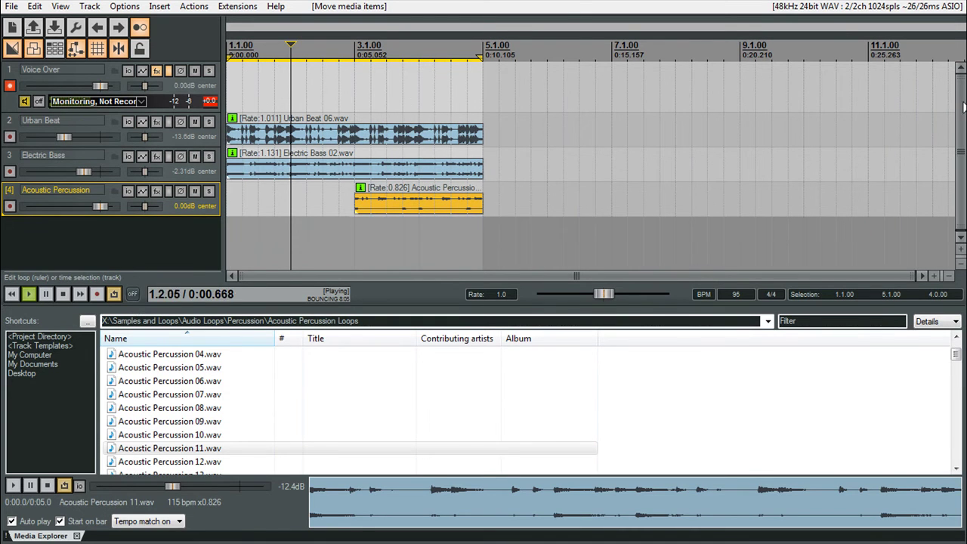
{"action": "left_click_drag", "start_coordinate": [962, 117], "coordinate": [964, 121]}
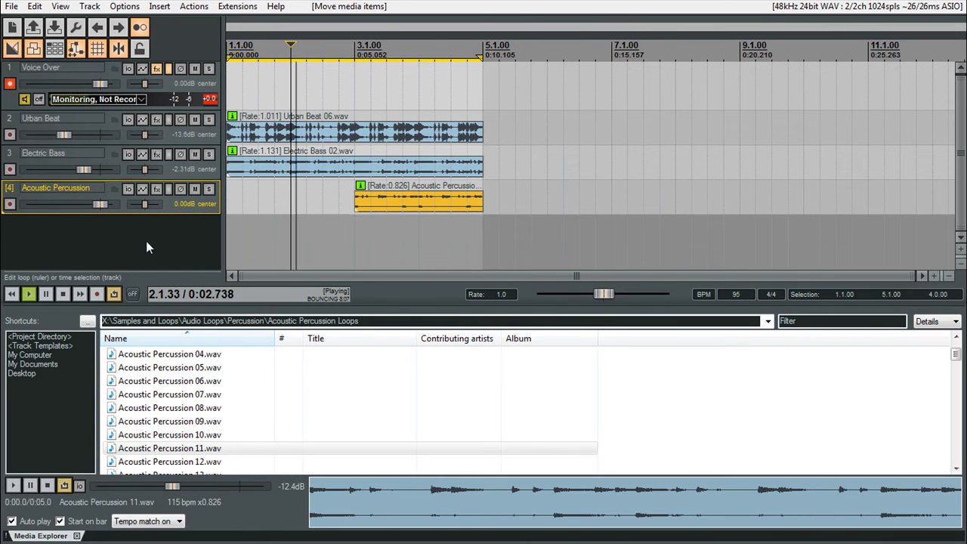
- Place Acoustic Percussion 56.wav from the Acoustic Percussion Loops folder on a new track starting at measure 1
{"action": "left_click", "coordinate": [87, 323]}
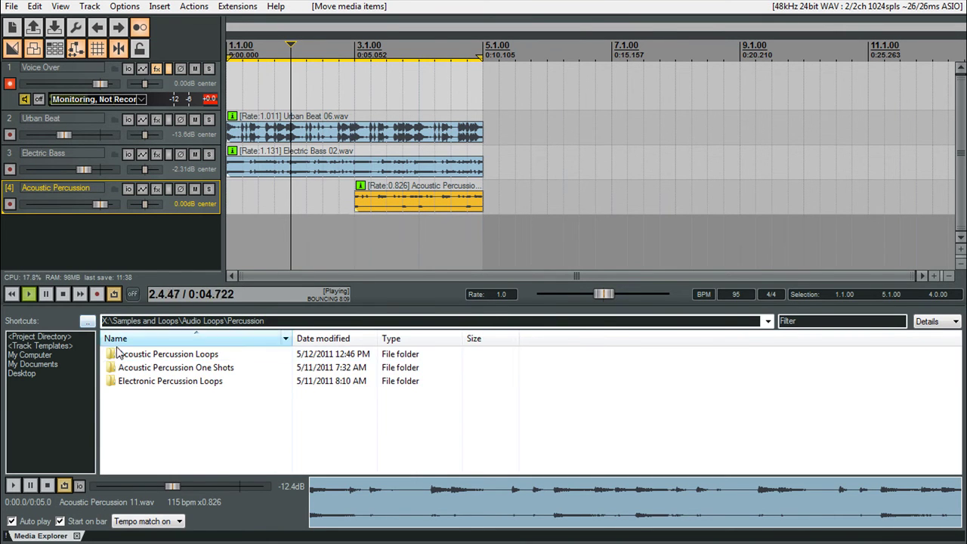
{"action": "double_click", "coordinate": [154, 353]}
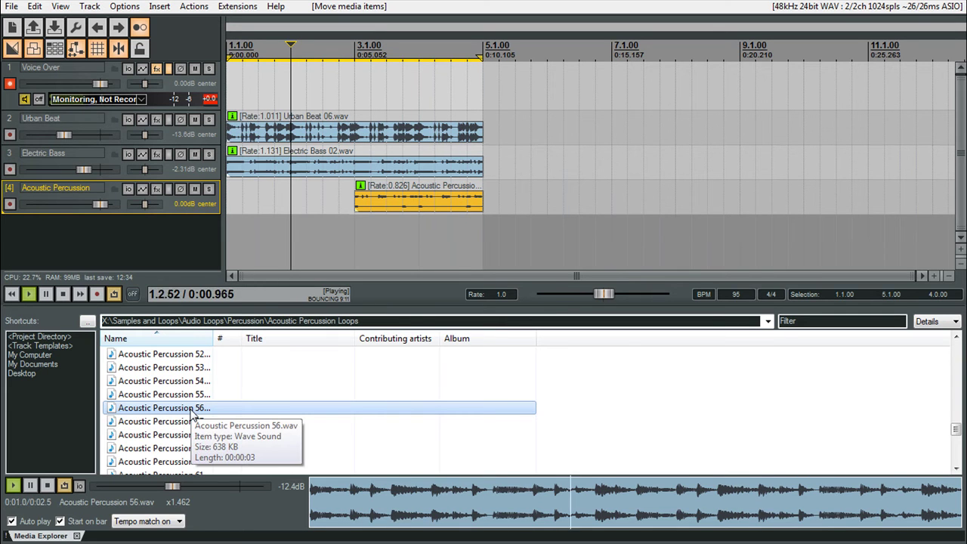
{"action": "left_click_drag", "start_coordinate": [190, 400], "coordinate": [237, 254]}
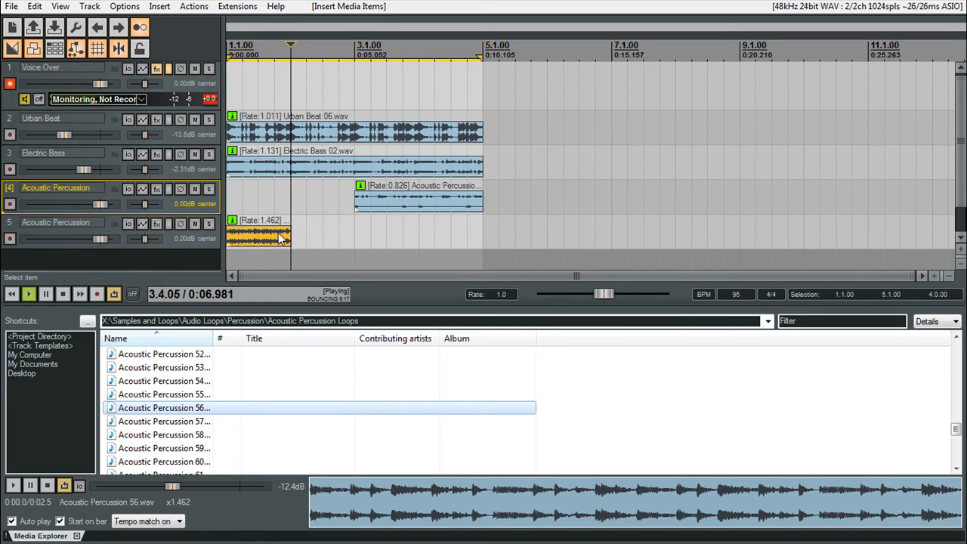
{"action": "left_click", "coordinate": [97, 27]}
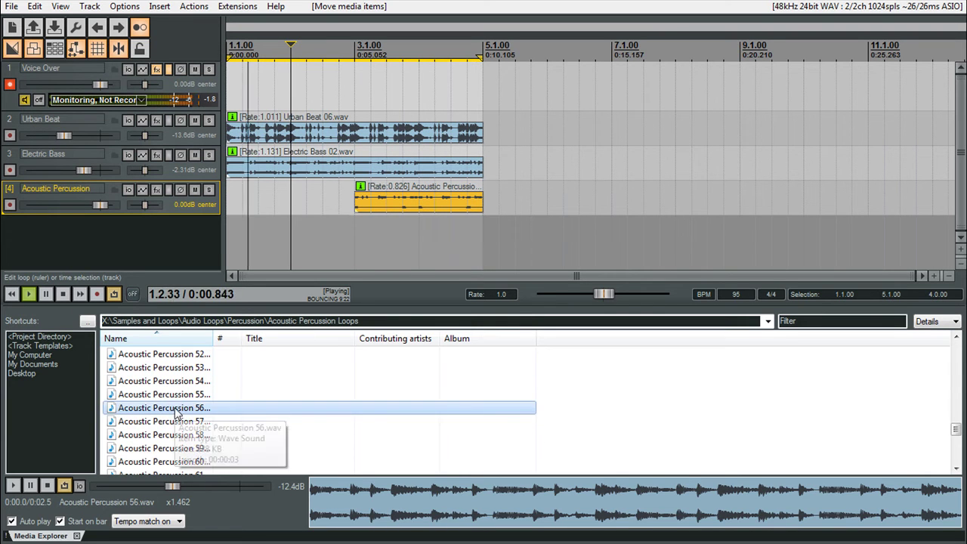
{"action": "left_click_drag", "start_coordinate": [159, 408], "coordinate": [232, 241]}
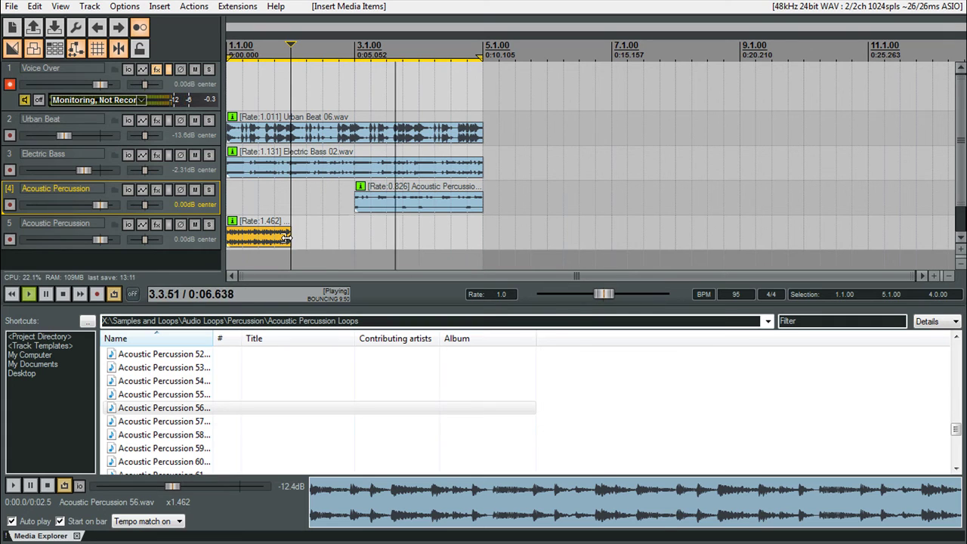
- Try time-stretching the Acoustic Percussion 56.wav item to end at measure 3, and delete its track
{"action": "left_click_drag", "start_coordinate": [286, 238], "coordinate": [357, 234]}
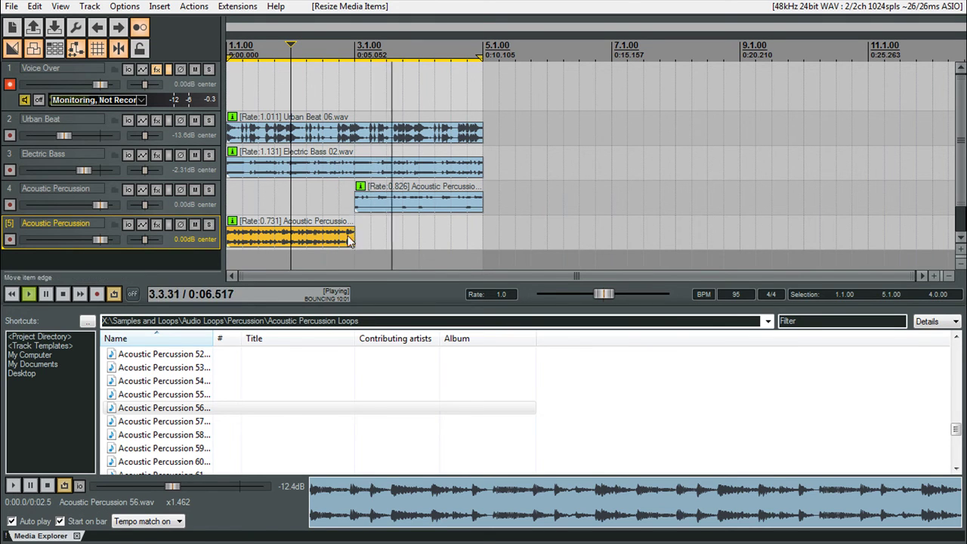
{"action": "left_click_drag", "start_coordinate": [350, 235], "coordinate": [288, 242]}
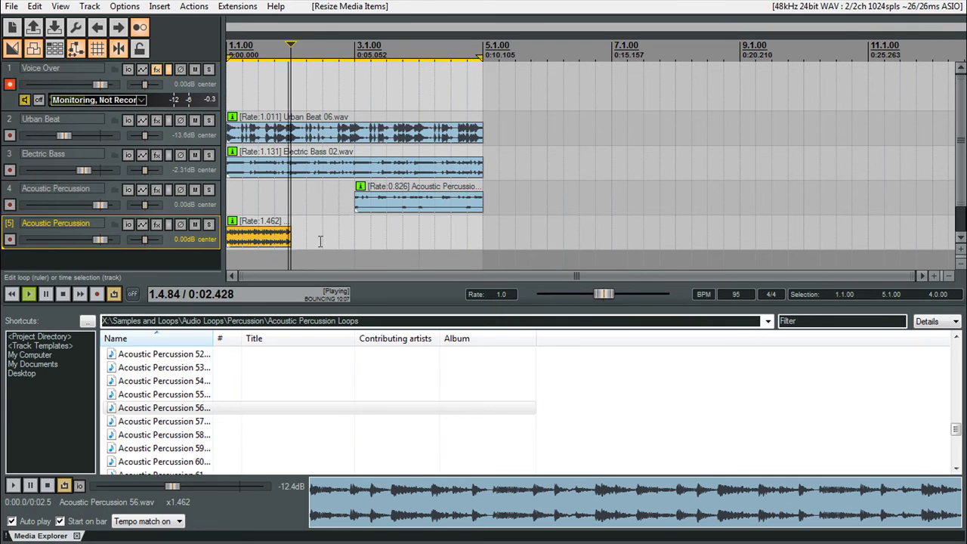
{"action": "left_click", "coordinate": [238, 238]}
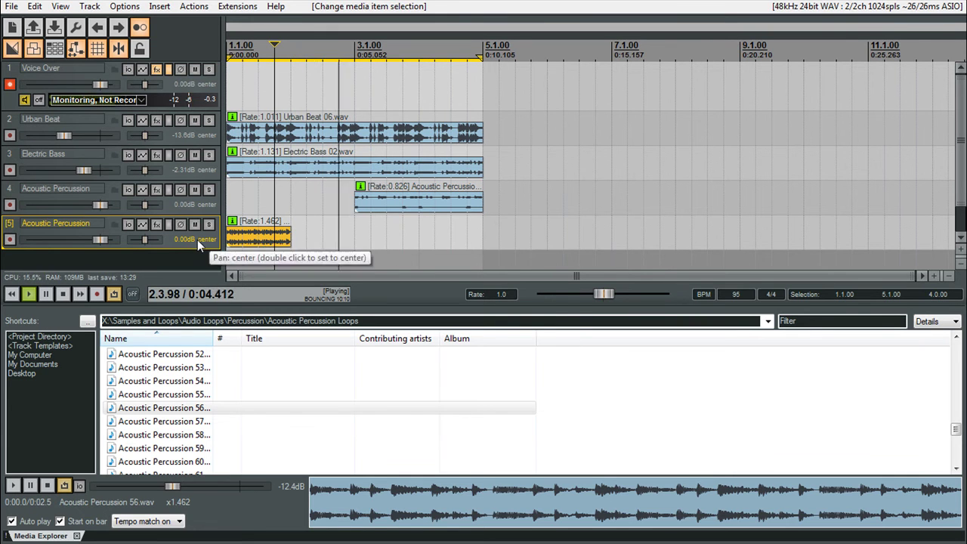
{"action": "key", "text": "Delete"}
- Place Acoustic Percussion 72.wav on a new track, looped from measure 1 to measure 5, and lower its volume to -9.30 dB
{"action": "left_click", "coordinate": [457, 306]}
{"action": "scroll", "coordinate": [197, 423], "scroll_direction": "down", "scroll_amount": 5}
{"action": "left_click", "coordinate": [180, 435]}
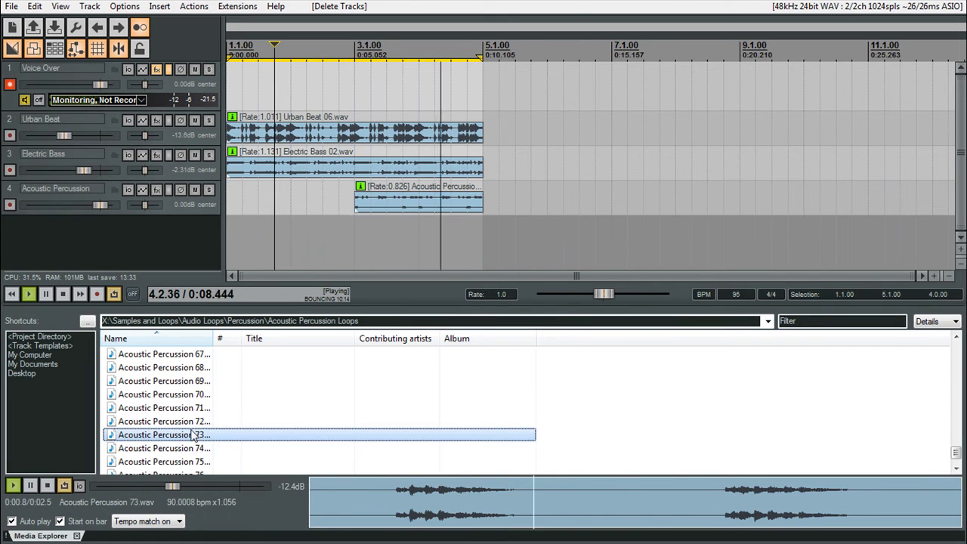
{"action": "left_click", "coordinate": [200, 421]}
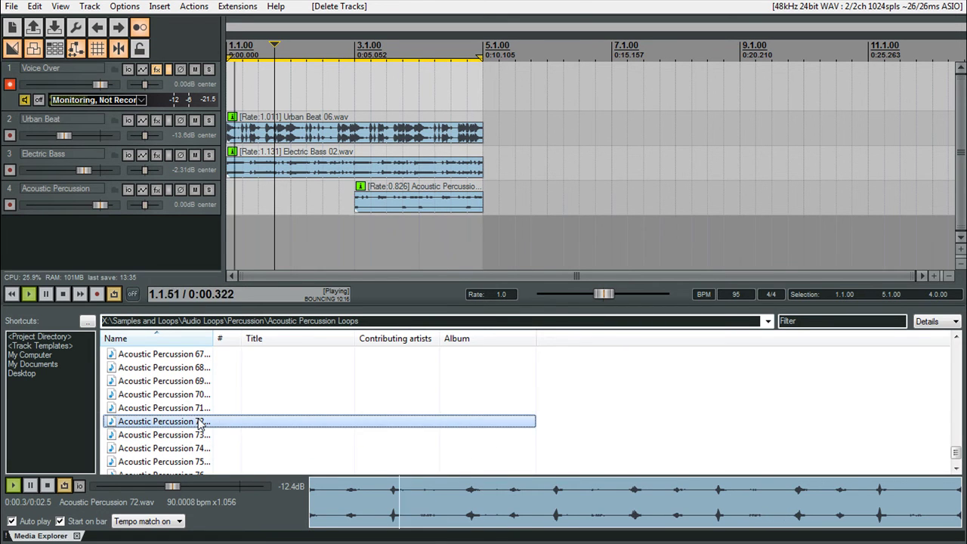
{"action": "left_click_drag", "start_coordinate": [195, 425], "coordinate": [483, 235]}
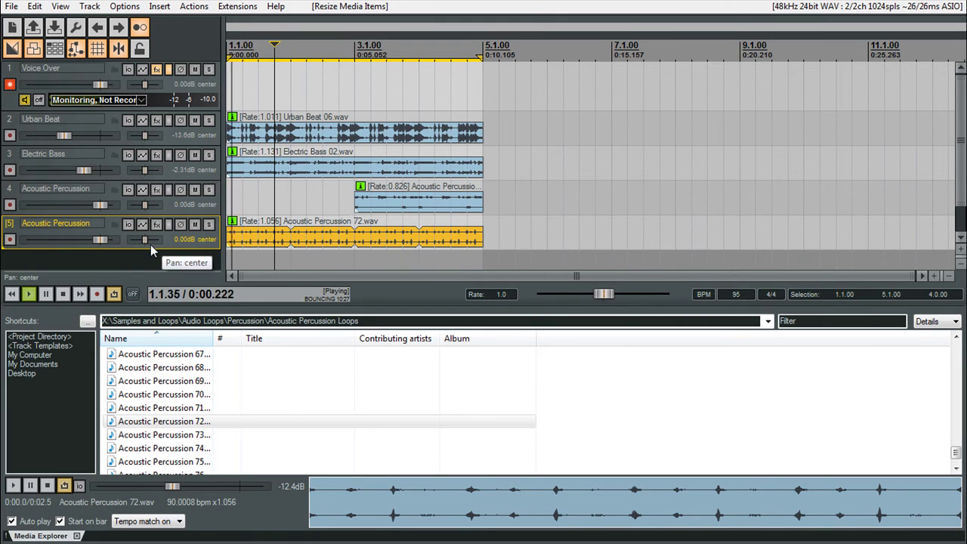
{"action": "scroll", "coordinate": [104, 240], "scroll_direction": "down", "scroll_amount": 9}
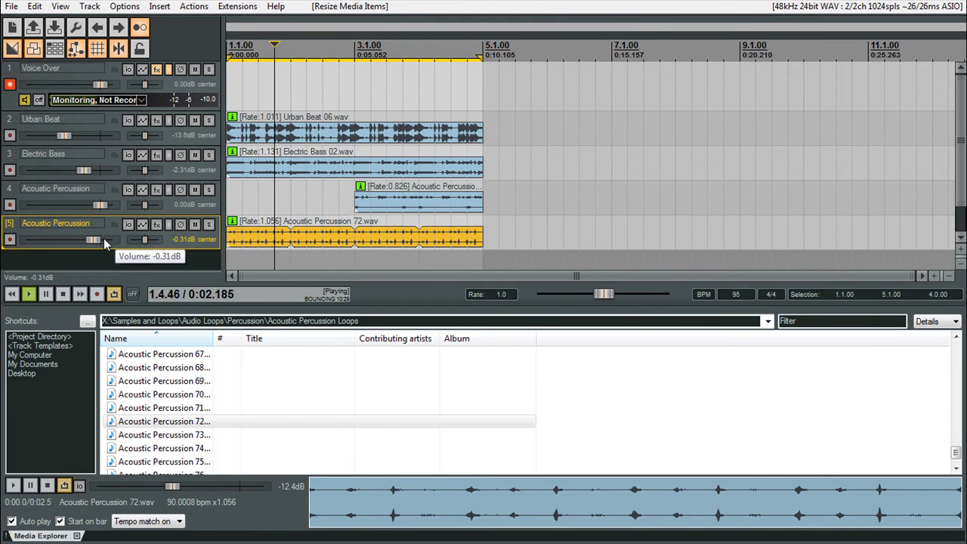
{"action": "scroll", "coordinate": [102, 238], "scroll_direction": "down", "scroll_amount": 1}
- Place Acoustic Percussion 71.wav on a new track, looped from measure 1 to measure 5, and lower its volume to -8.36 dB
{"action": "left_click", "coordinate": [190, 410]}
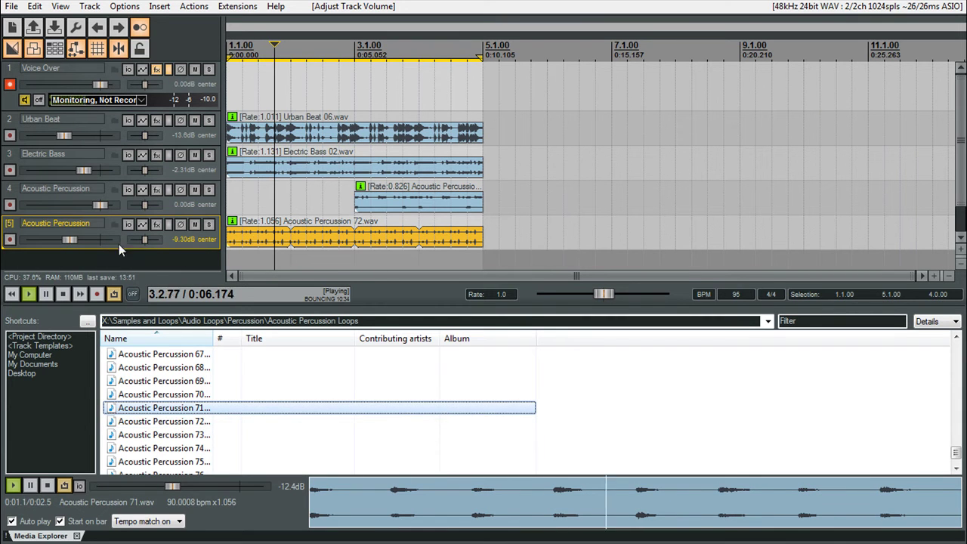
{"action": "scroll", "coordinate": [168, 237], "scroll_direction": "down", "scroll_amount": 1}
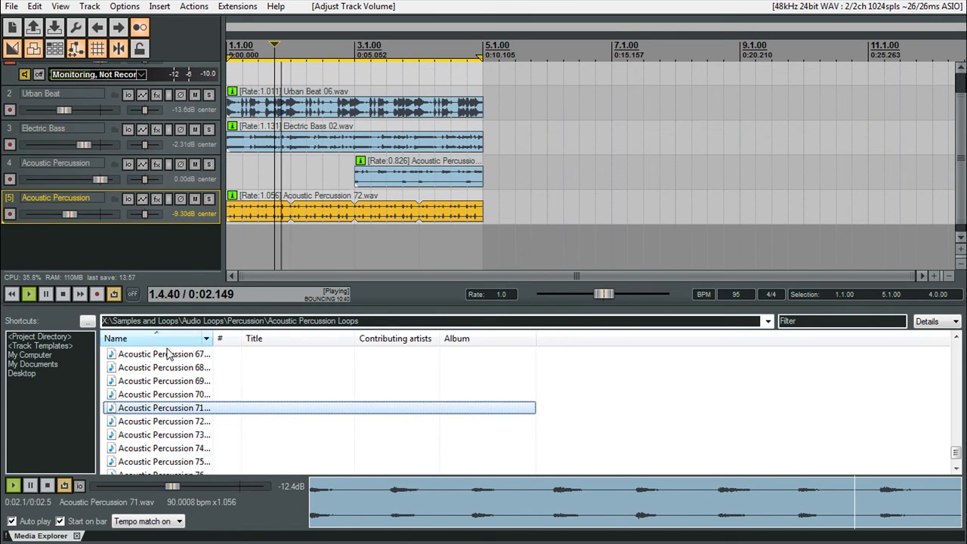
{"action": "left_click_drag", "start_coordinate": [165, 412], "coordinate": [480, 243]}
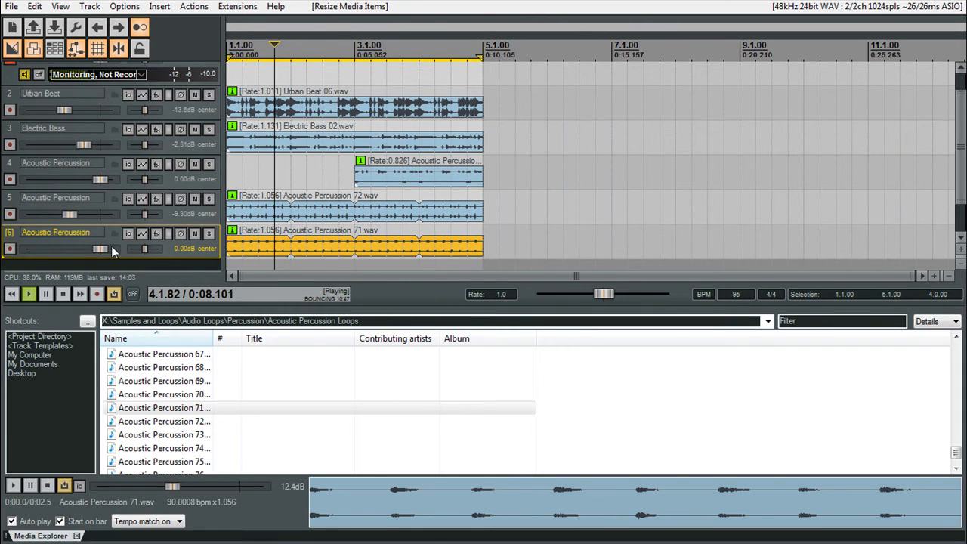
{"action": "scroll", "coordinate": [100, 252], "scroll_direction": "down", "scroll_amount": 5}
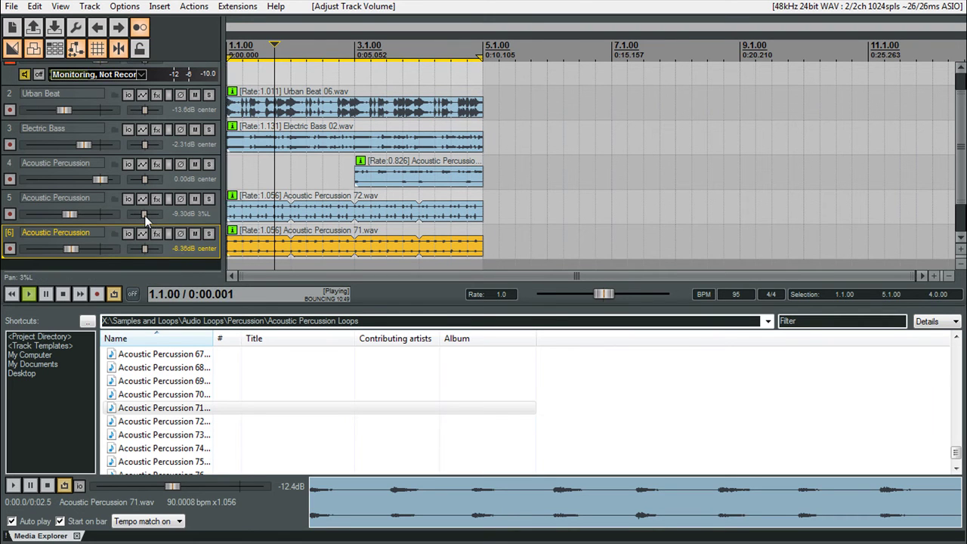
- Pan the Acoustic Percussion 72 track 48% left and the Acoustic Percussion 71 track 48% right, setting the latter's volume to -9.30 dB
{"action": "scroll", "coordinate": [145, 215], "scroll_direction": "down", "scroll_amount": 6}
{"action": "scroll", "coordinate": [145, 251], "scroll_direction": "up", "scroll_amount": 7}
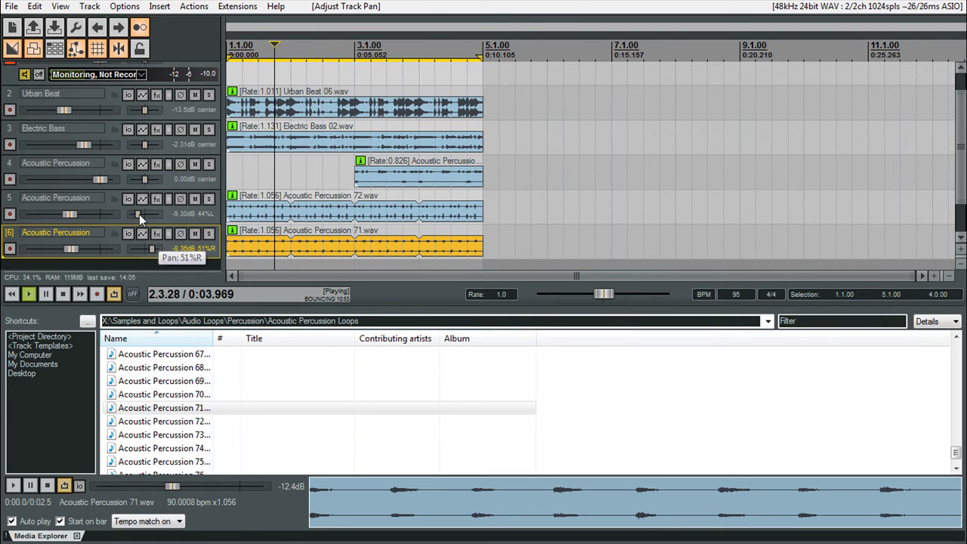
{"action": "scroll", "coordinate": [138, 215], "scroll_direction": "down", "scroll_amount": 2}
{"action": "scroll", "coordinate": [138, 214], "scroll_direction": "up", "scroll_amount": 4}
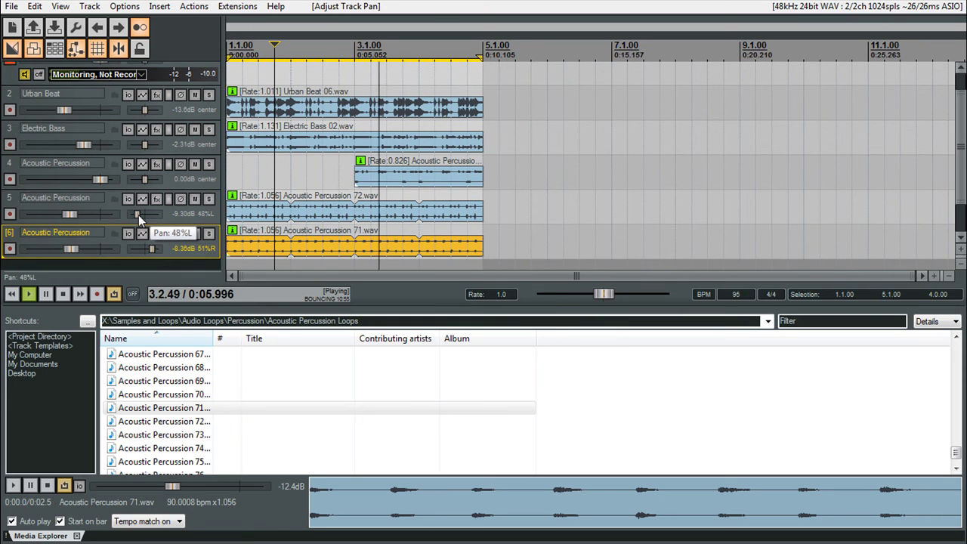
{"action": "scroll", "coordinate": [153, 251], "scroll_direction": "down", "scroll_amount": 1}
{"action": "scroll", "coordinate": [62, 253], "scroll_direction": "down", "scroll_amount": 2}
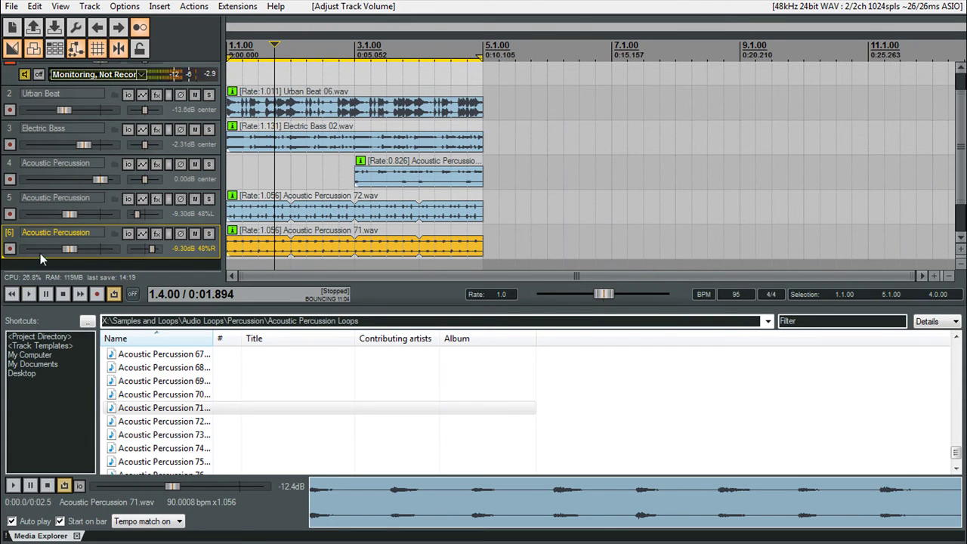
- Return the edit cursor to the project start and open the Samples and Loops folder from the recently visited locations
{"action": "left_click", "coordinate": [12, 296]}
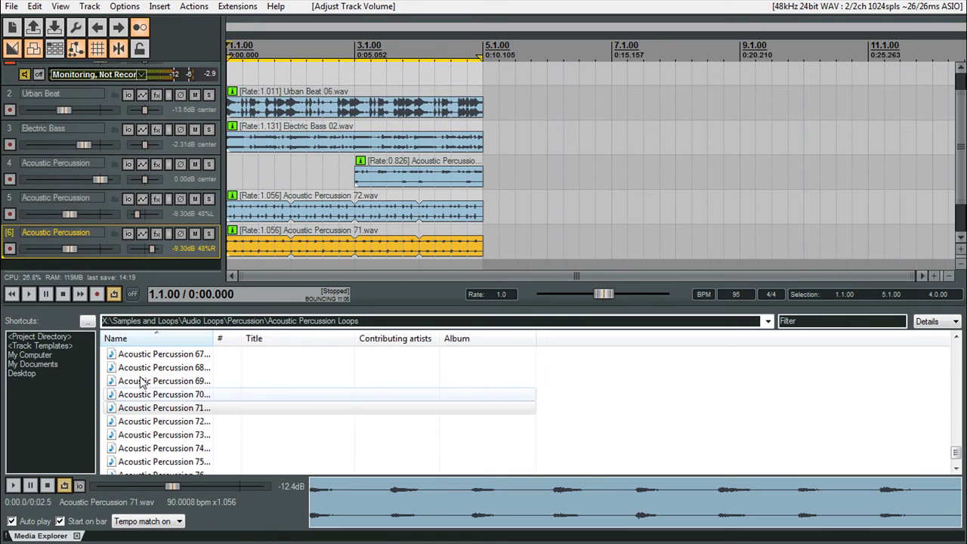
{"action": "left_click", "coordinate": [87, 322]}
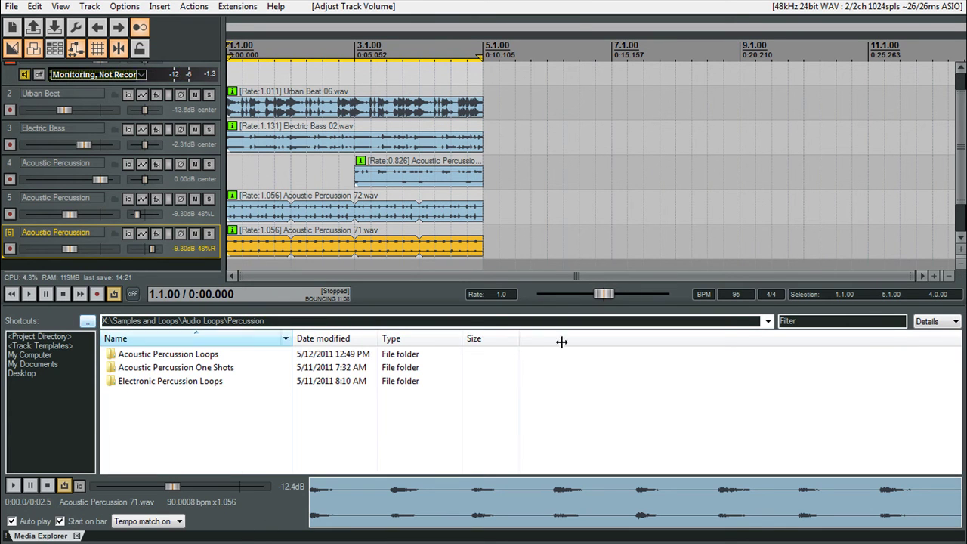
{"action": "left_click", "coordinate": [767, 321]}
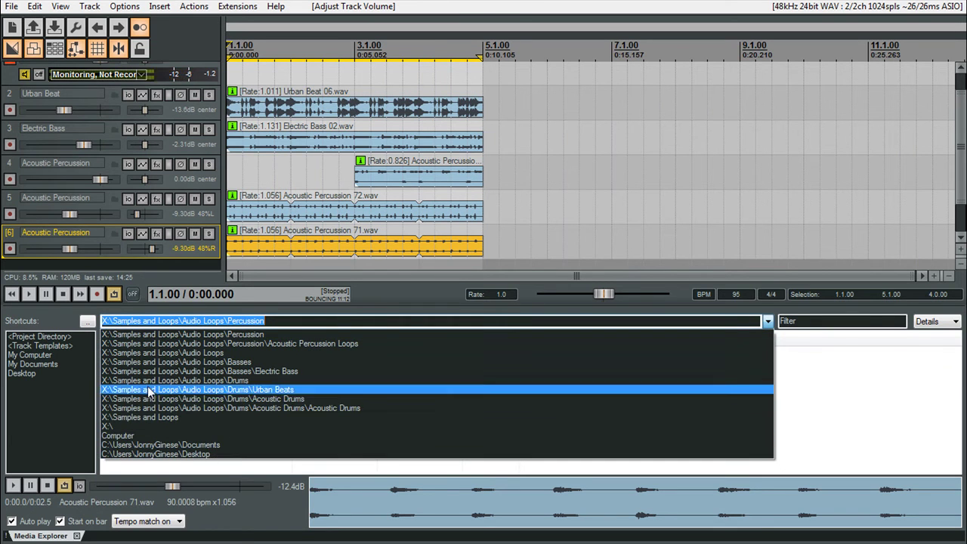
{"action": "left_click", "coordinate": [172, 416]}
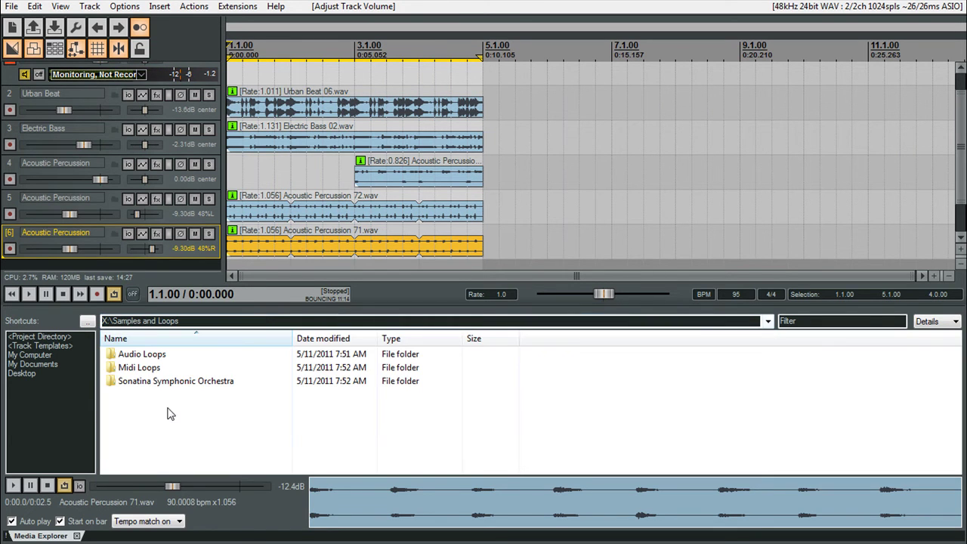
- Browse from My Computer through the External Audio (X:) drive and Samples and Loops to the Audio Loops folder
{"action": "left_click", "coordinate": [30, 355]}
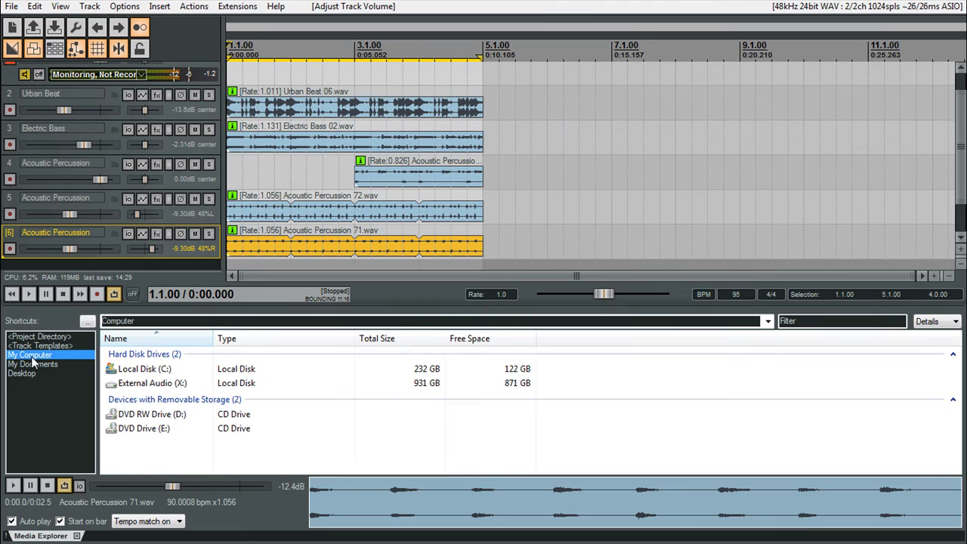
{"action": "double_click", "coordinate": [162, 385]}
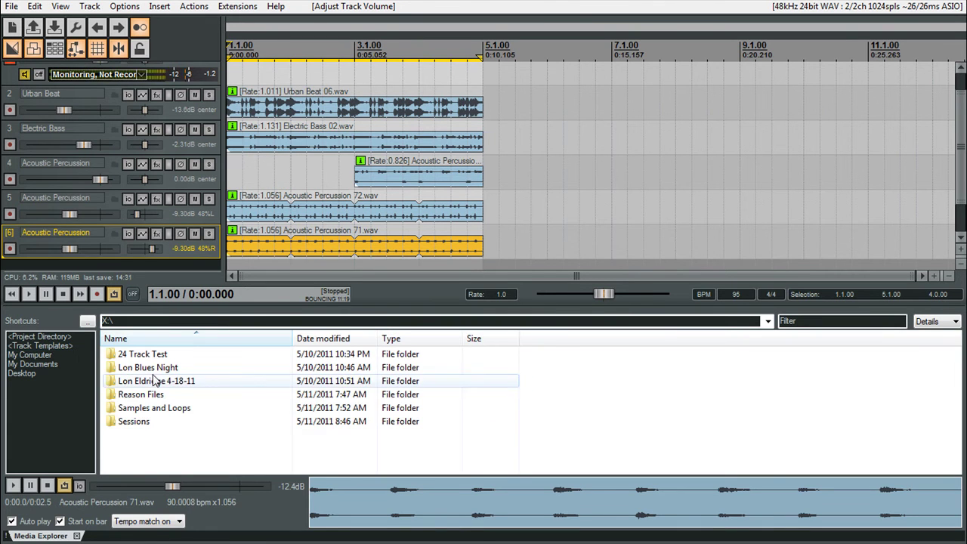
{"action": "double_click", "coordinate": [144, 409]}
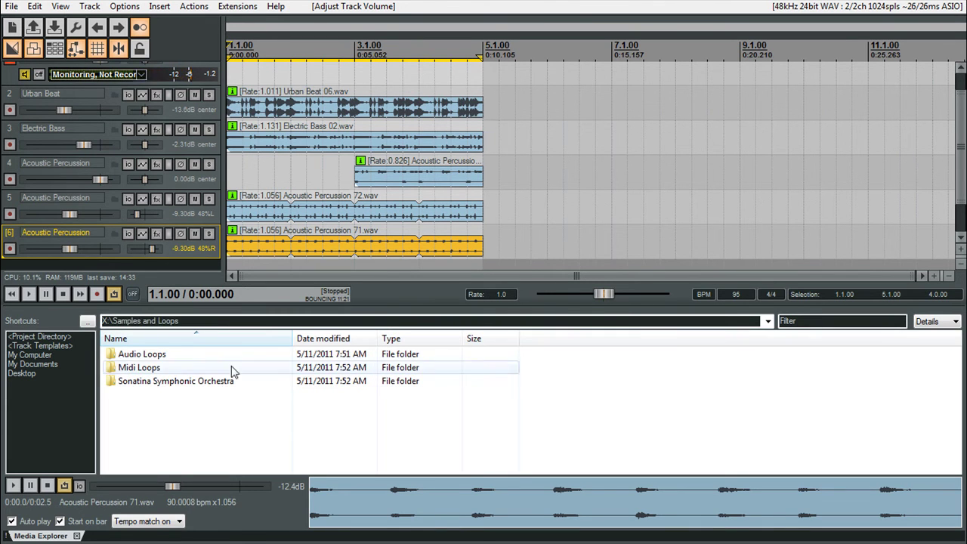
{"action": "double_click", "coordinate": [145, 355]}
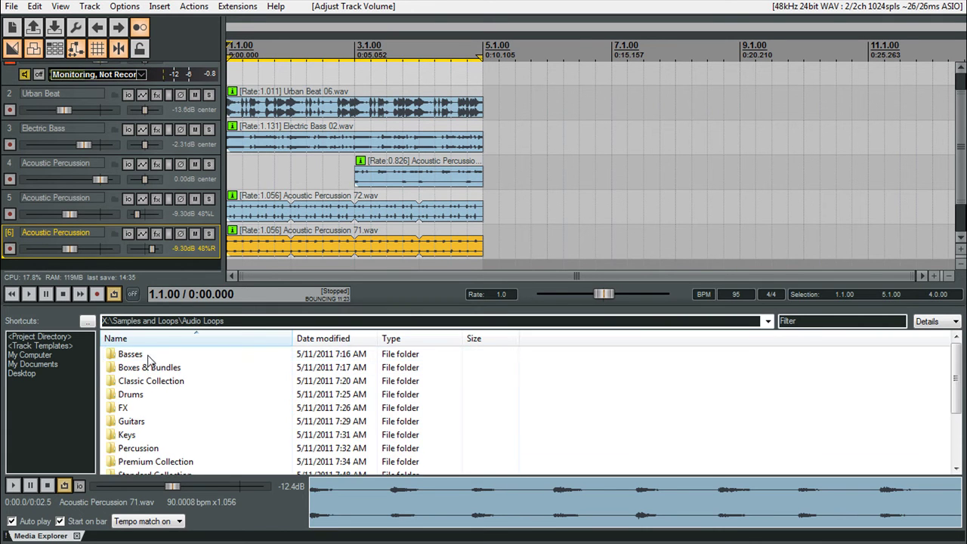
- Look through the loop categories in Audio Loops, check the Keys subfolders and go back up to Audio Loops
{"action": "scroll", "coordinate": [160, 453], "scroll_direction": "down", "scroll_amount": 2}
{"action": "scroll", "coordinate": [162, 425], "scroll_direction": "up", "scroll_amount": 2}
{"action": "scroll", "coordinate": [162, 425], "scroll_direction": "down", "scroll_amount": 2}
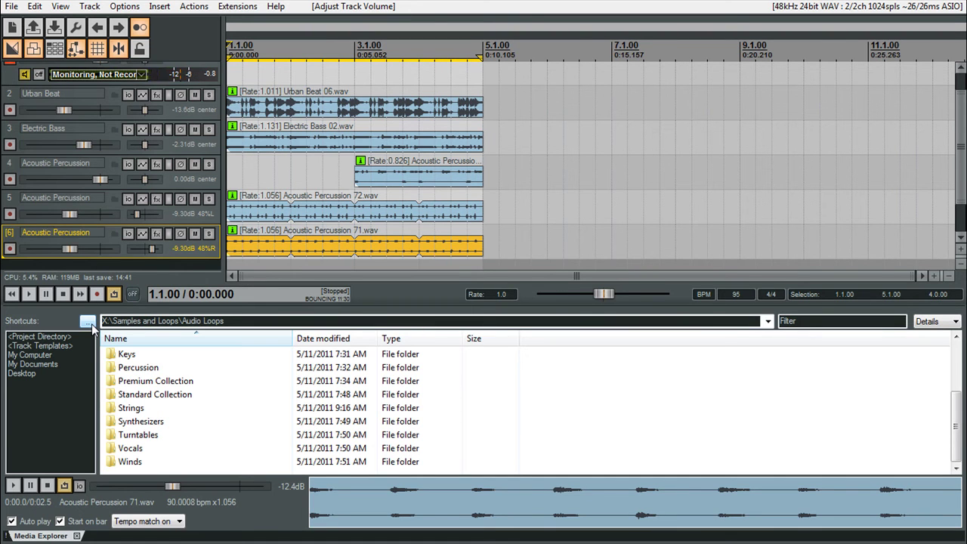
{"action": "double_click", "coordinate": [127, 355]}
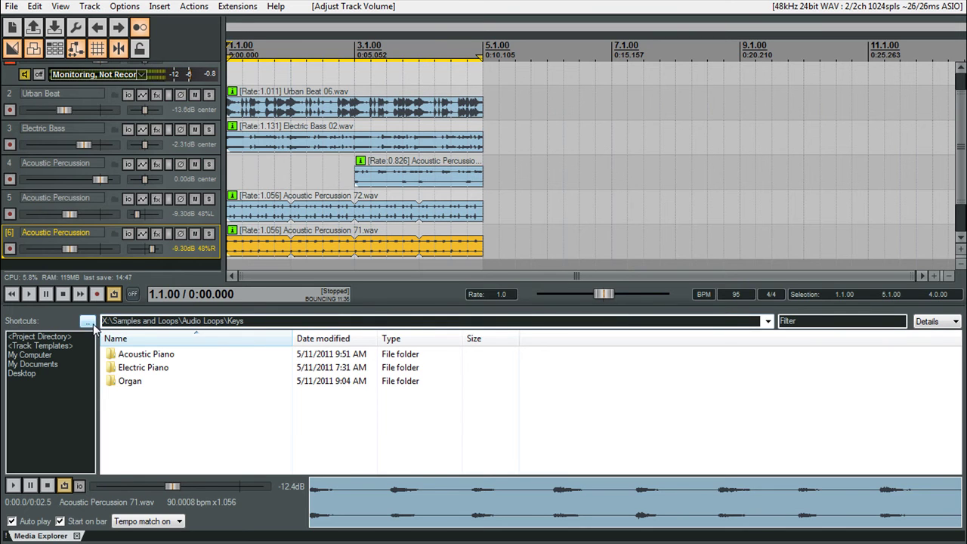
{"action": "left_click", "coordinate": [93, 325]}
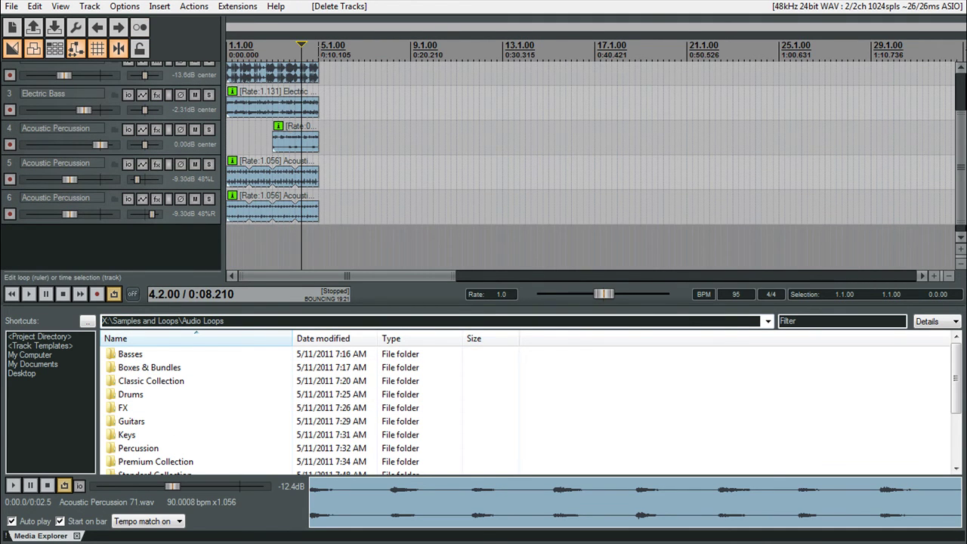
- Add loops from measure 5 to 9, including BASS TASTER sPROMO 04.wav on the Electric Bass track, and set that track's volume to -4.27 dB
{"action": "left_click_drag", "start_coordinate": [319, 241], "coordinate": [410, 242]}
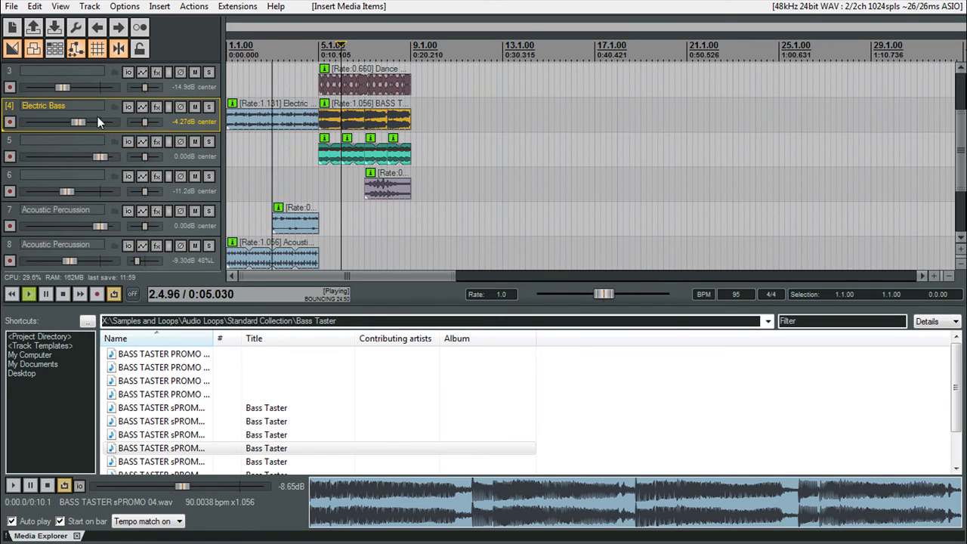
{"action": "left_click", "coordinate": [137, 120]}
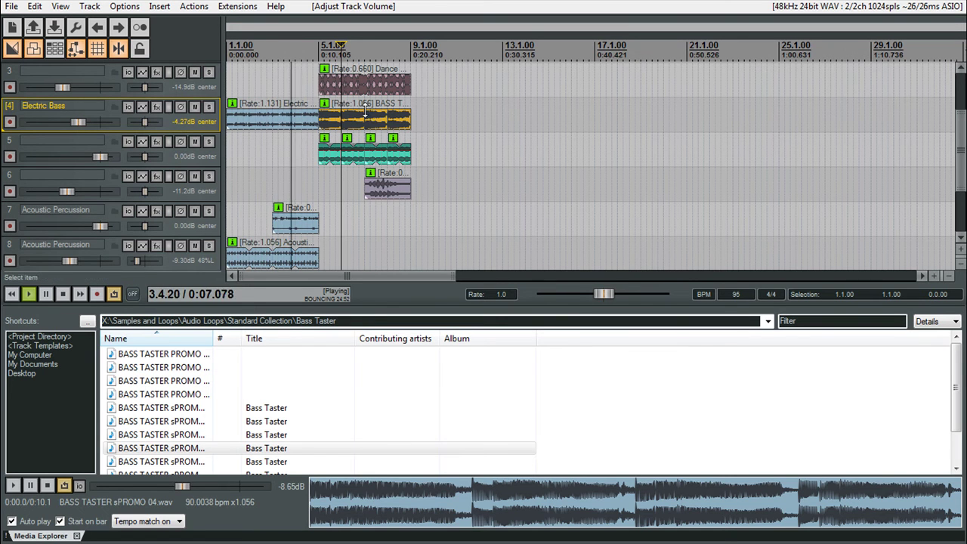
- Adjust the item volumes of the measure 5 to 9 loops on tracks 4 and 5, and set track 5's volume to -1.52 dB
{"action": "left_click_drag", "start_coordinate": [370, 113], "coordinate": [368, 112]}
{"action": "left_click_drag", "start_coordinate": [370, 121], "coordinate": [333, 151]}
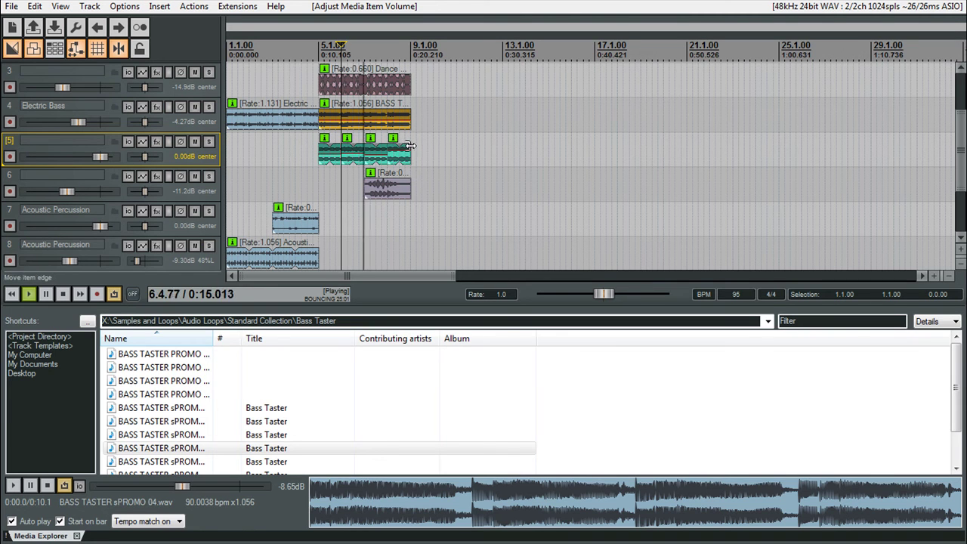
{"action": "left_click_drag", "start_coordinate": [400, 150], "coordinate": [400, 156]}
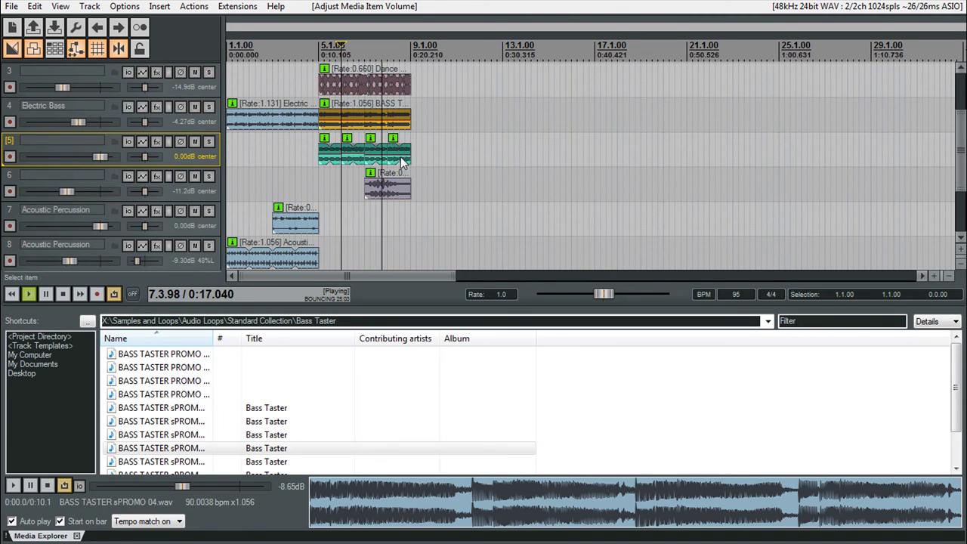
{"action": "left_click_drag", "start_coordinate": [118, 157], "coordinate": [99, 157]}
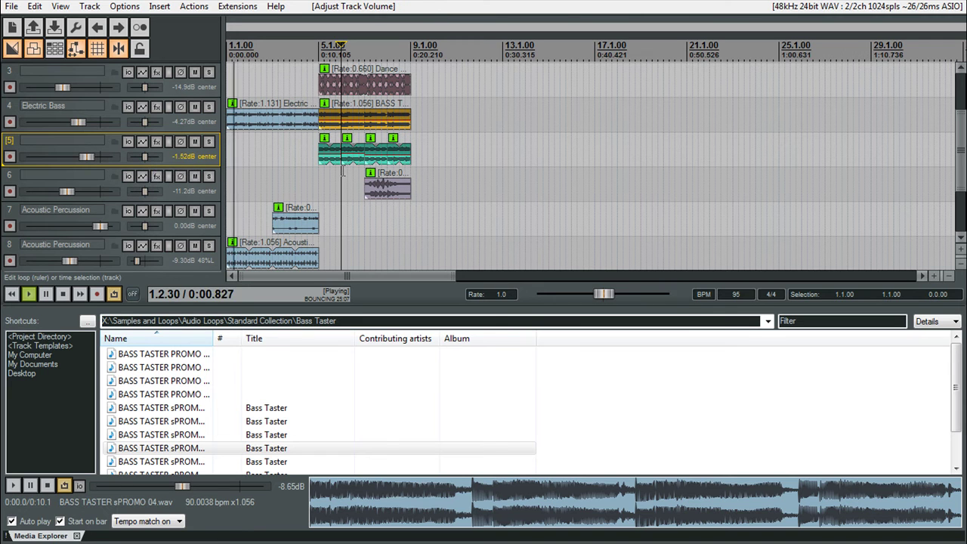
{"action": "key", "text": "space"}
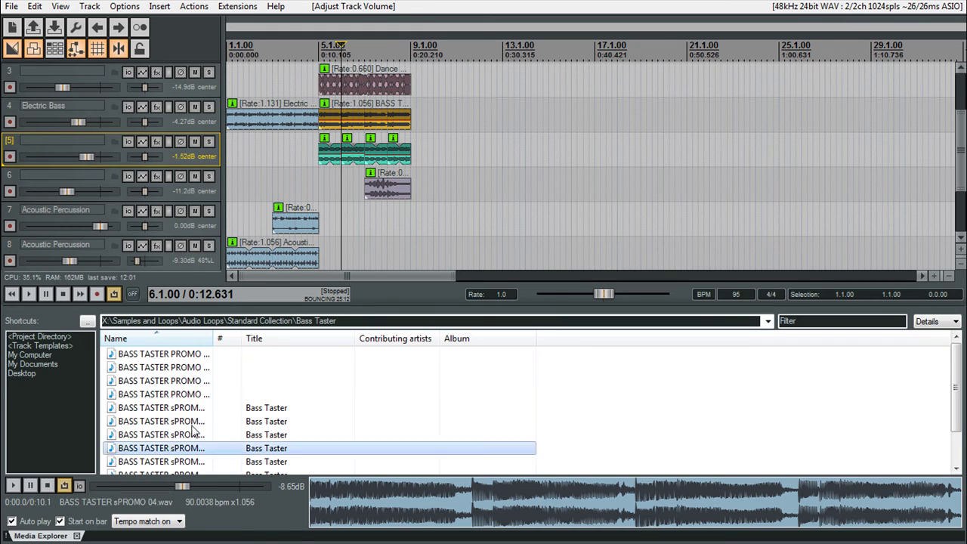
{"action": "left_click", "coordinate": [89, 6]}
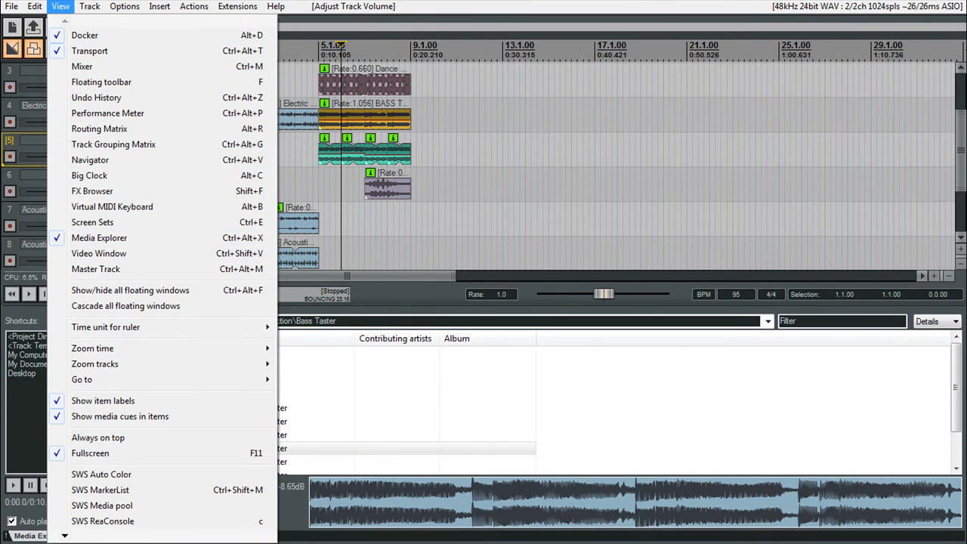
{"action": "left_click", "coordinate": [313, 531]}
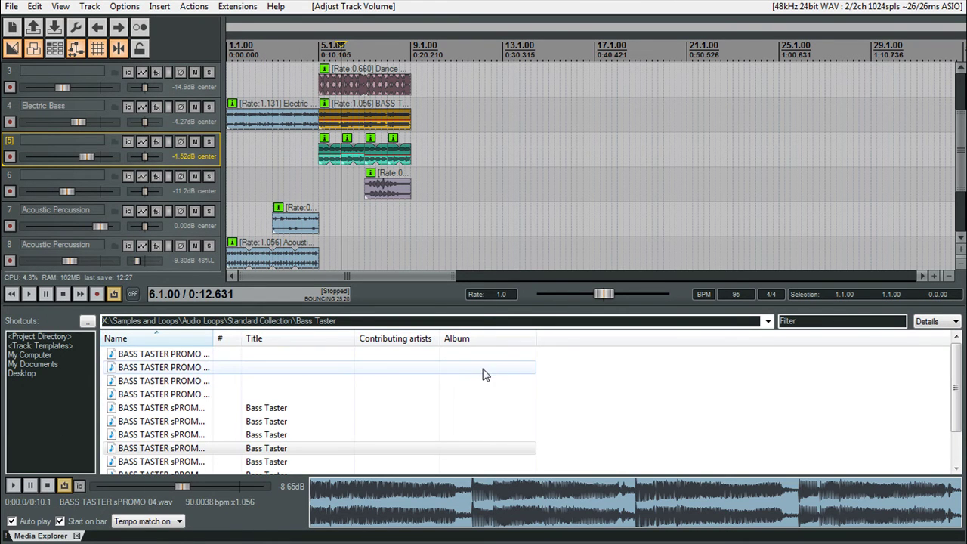
- Add BILL LASWELL COLLECTION II dPROMO 03.wav to track 6 from measure 3 to 5 and adjust its item volume during playback
{"action": "left_click", "coordinate": [87, 321]}
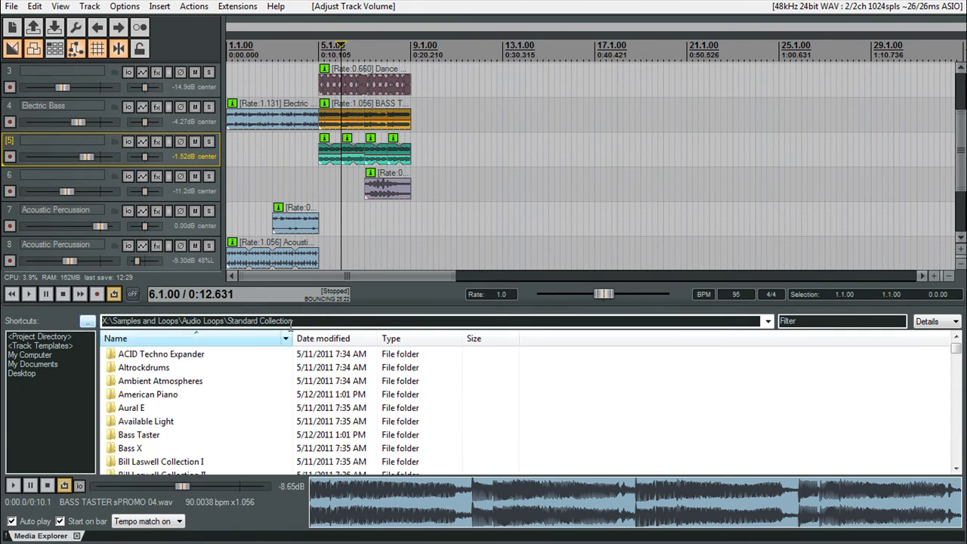
{"action": "scroll", "coordinate": [161, 410], "scroll_direction": "down", "scroll_amount": 1}
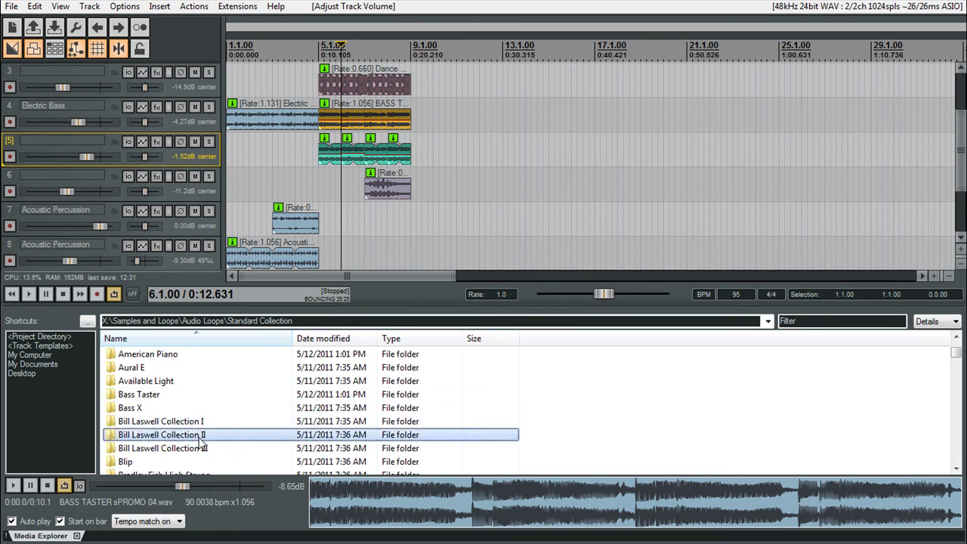
{"action": "double_click", "coordinate": [201, 438]}
{"action": "left_click_drag", "start_coordinate": [158, 381], "coordinate": [514, 266]}
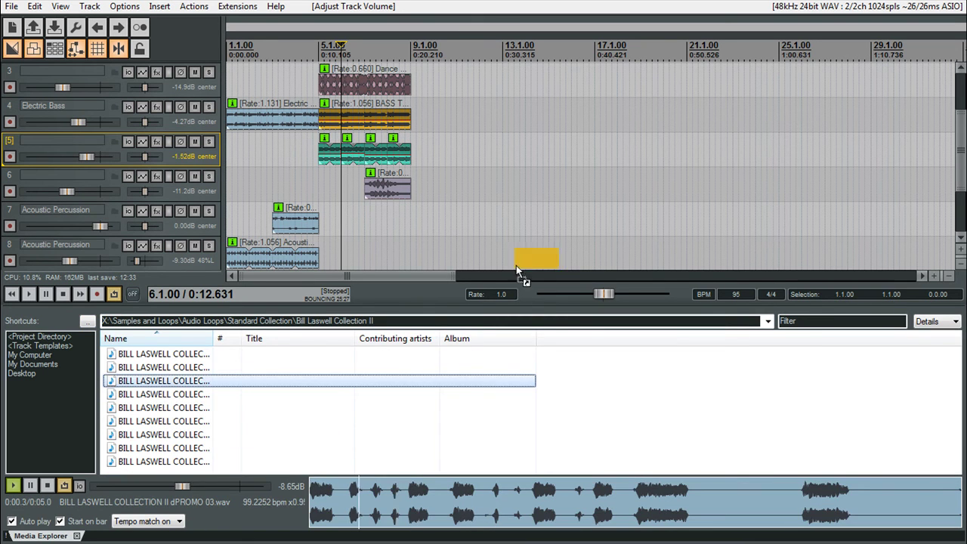
{"action": "left_click_drag", "start_coordinate": [420, 291], "coordinate": [307, 194]}
{"action": "left_click", "coordinate": [268, 57]}
{"action": "key", "text": "space"}
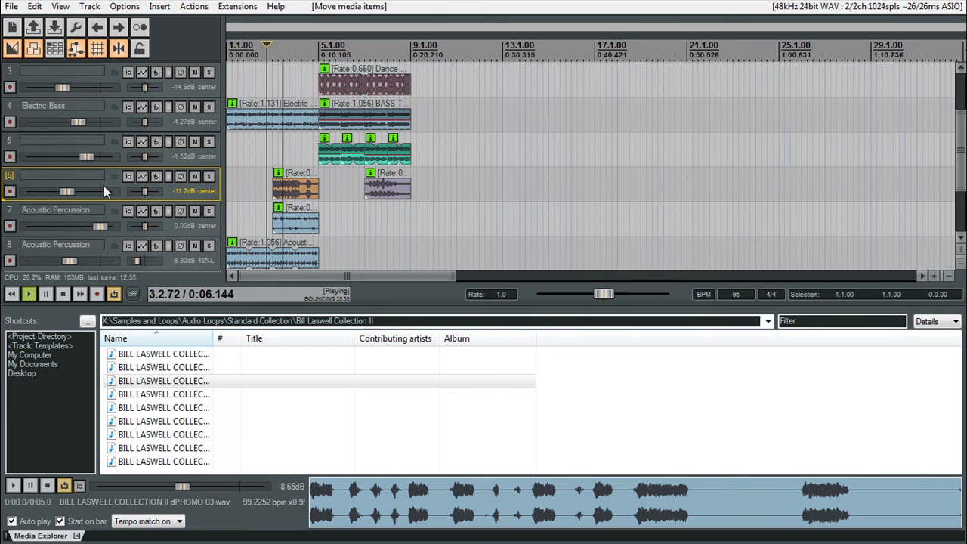
{"action": "left_click_drag", "start_coordinate": [307, 179], "coordinate": [307, 183]}
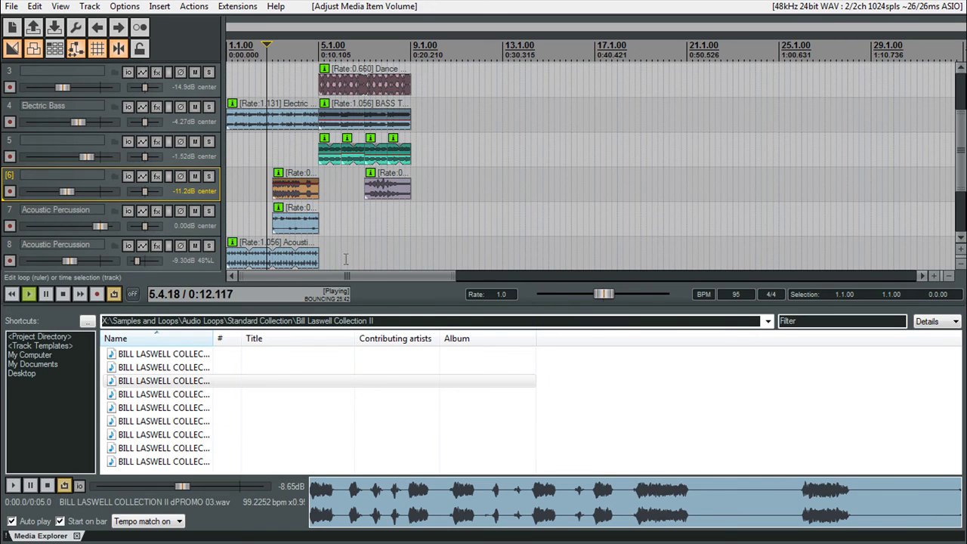
- Open the Bass X folder in Standard Collection and audition loops including BASS X PROMO 03.wav and BASS X dfPROMO 04.wav
{"action": "left_click", "coordinate": [164, 383]}
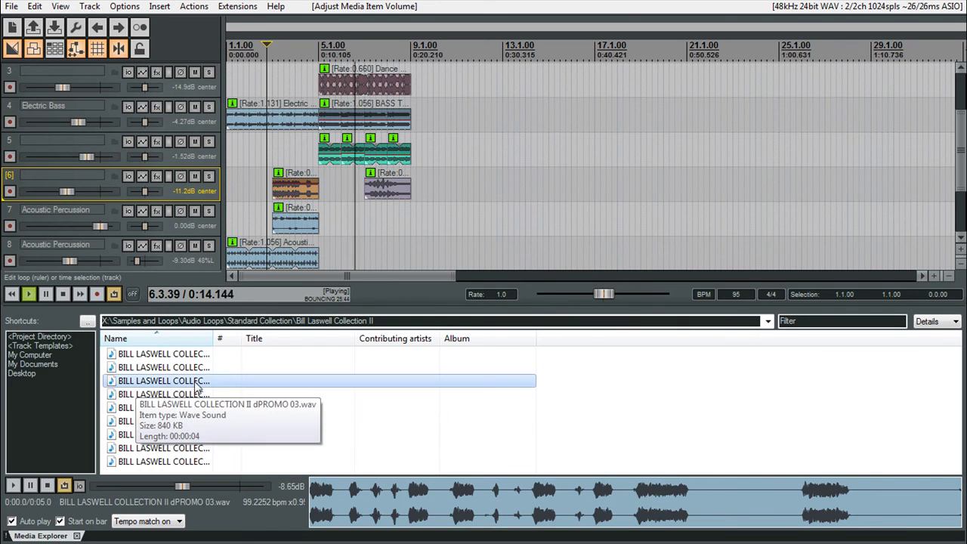
{"action": "left_click", "coordinate": [86, 323]}
{"action": "scroll", "coordinate": [251, 420], "scroll_direction": "down", "scroll_amount": 1}
{"action": "double_click", "coordinate": [151, 408]}
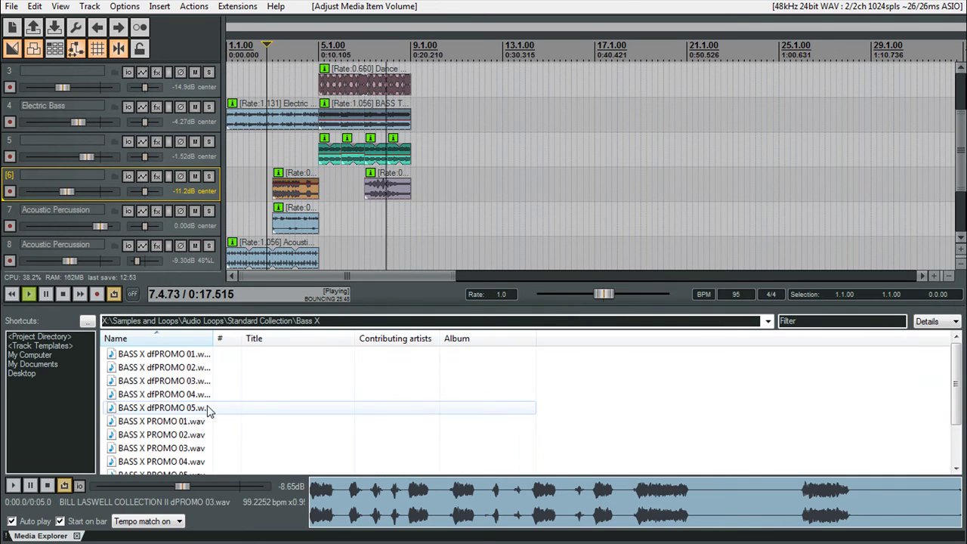
{"action": "left_click", "coordinate": [181, 450]}
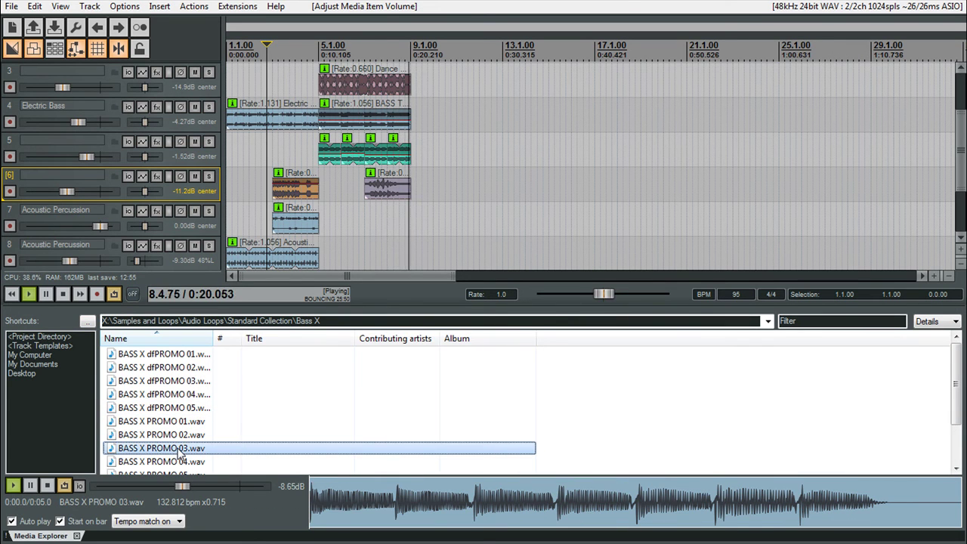
{"action": "left_click", "coordinate": [46, 484]}
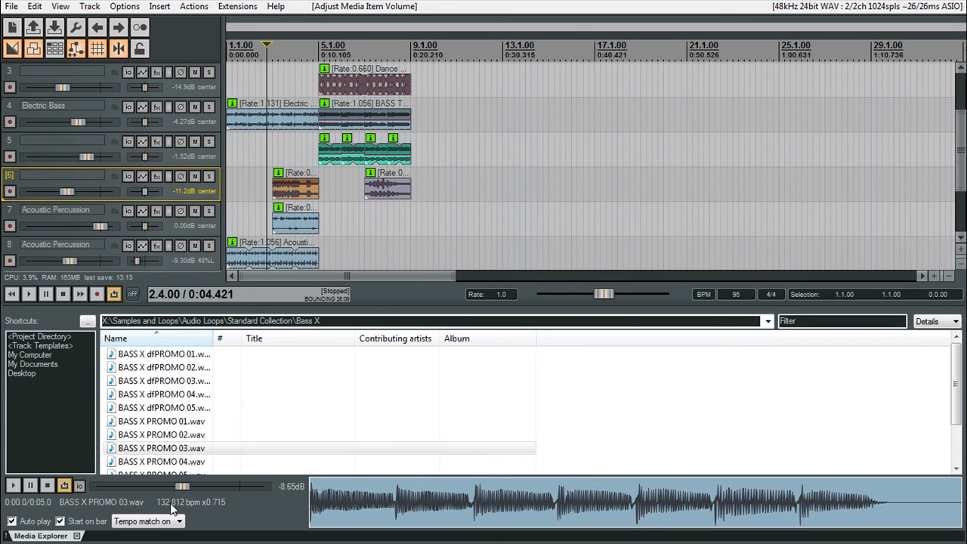
{"action": "left_click", "coordinate": [302, 451]}
{"action": "key", "text": "Up"}
{"action": "key", "text": "Up"}
{"action": "key", "text": "Up"}
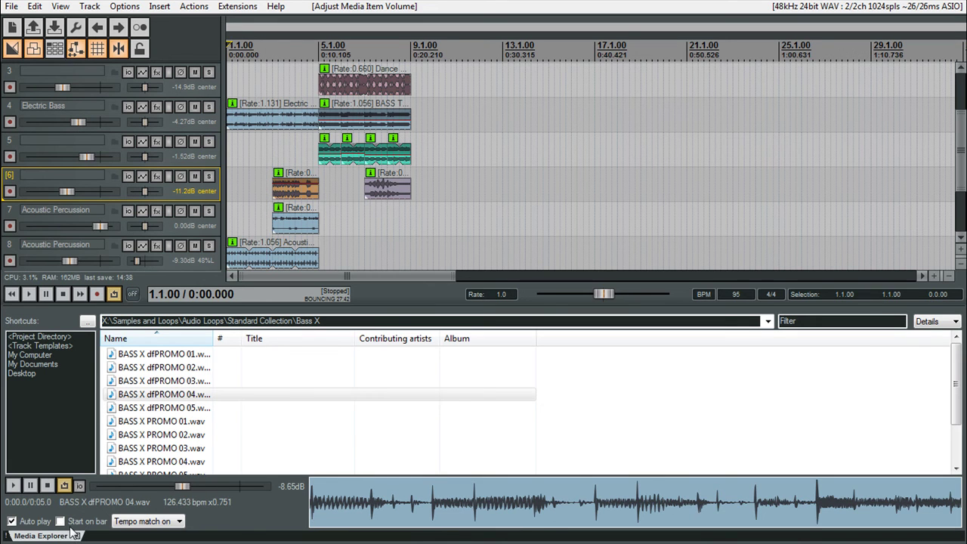
- Turn on Start on bar for loop previews, stop the preview and review the tempo match options, keeping Tempo match on
{"action": "left_click", "coordinate": [70, 526]}
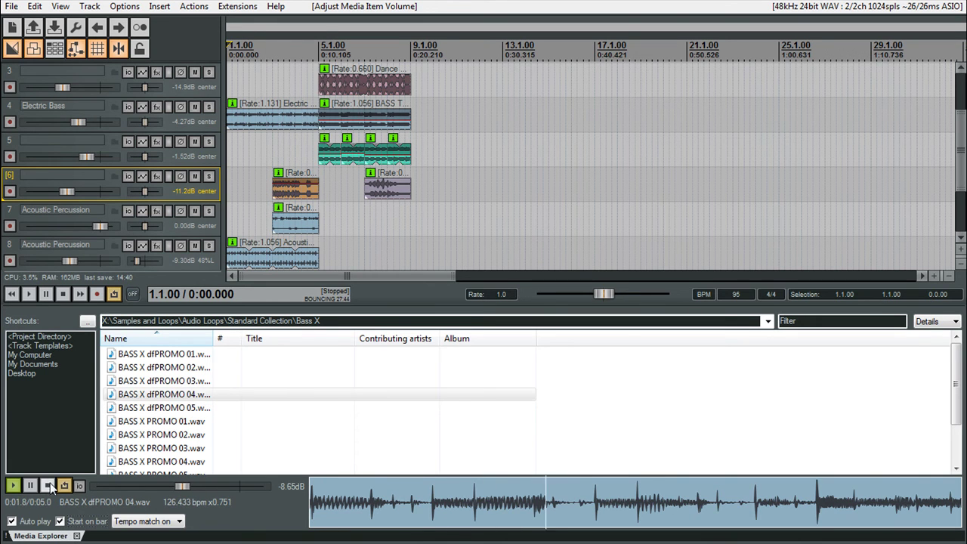
{"action": "left_click", "coordinate": [47, 485]}
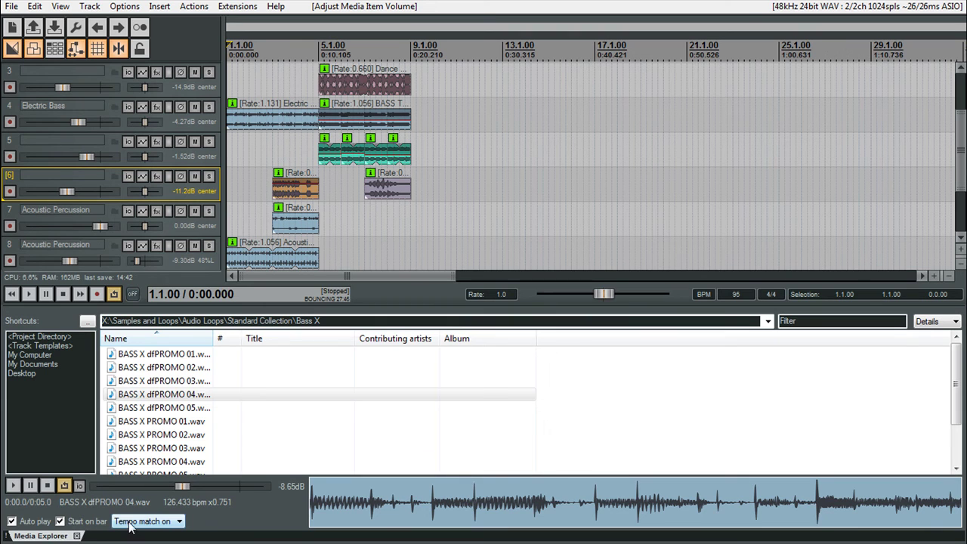
{"action": "left_click", "coordinate": [174, 524]}
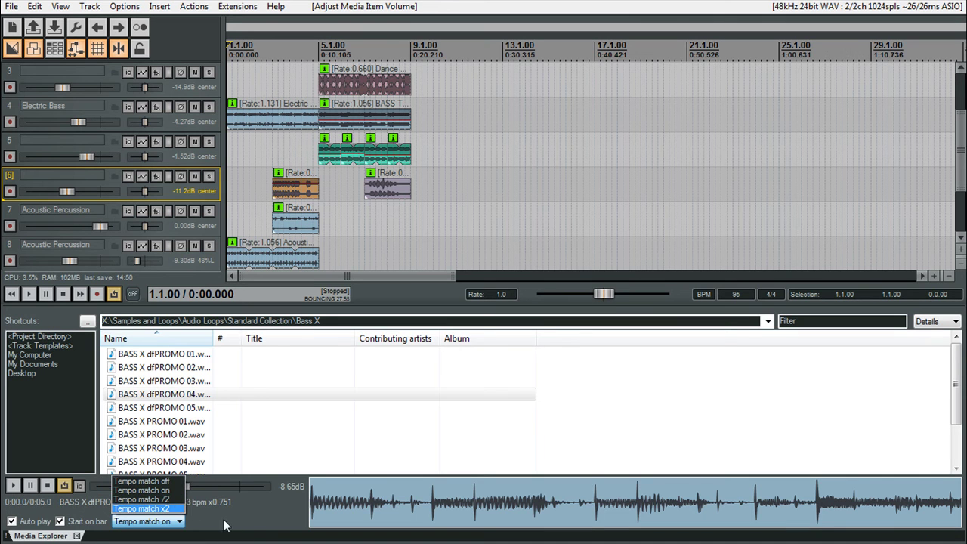
{"action": "left_click", "coordinate": [158, 500]}
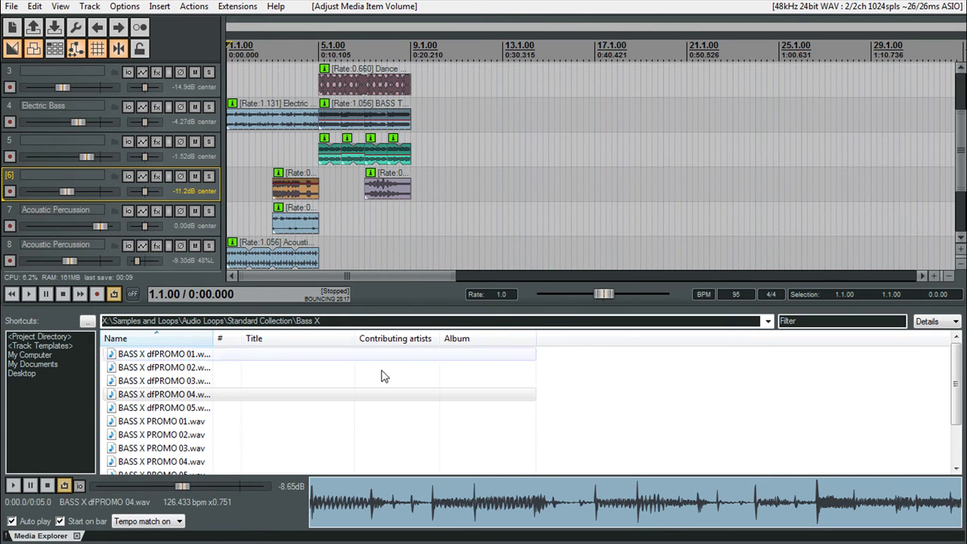
{"action": "left_click", "coordinate": [66, 7]}
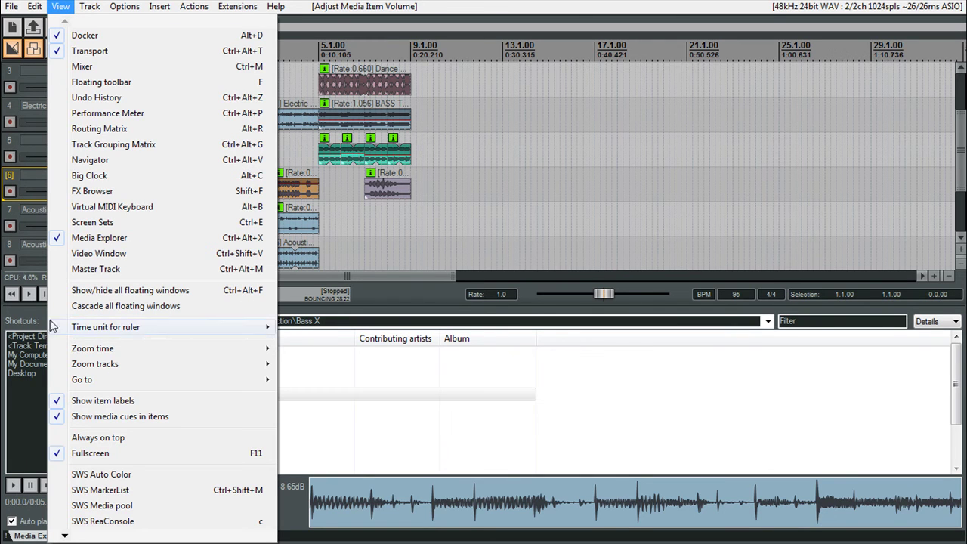
{"action": "left_click", "coordinate": [85, 239]}
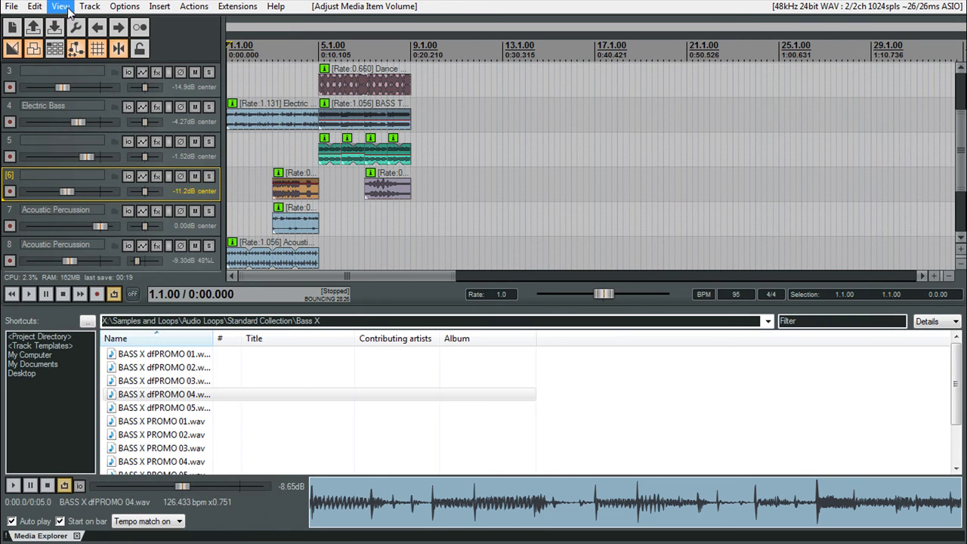
- Browse from My Computer through the X: drive's Samples and Loops, Audio Loops and Guitars folders to Acoustic Guitar
{"action": "left_click", "coordinate": [27, 355]}
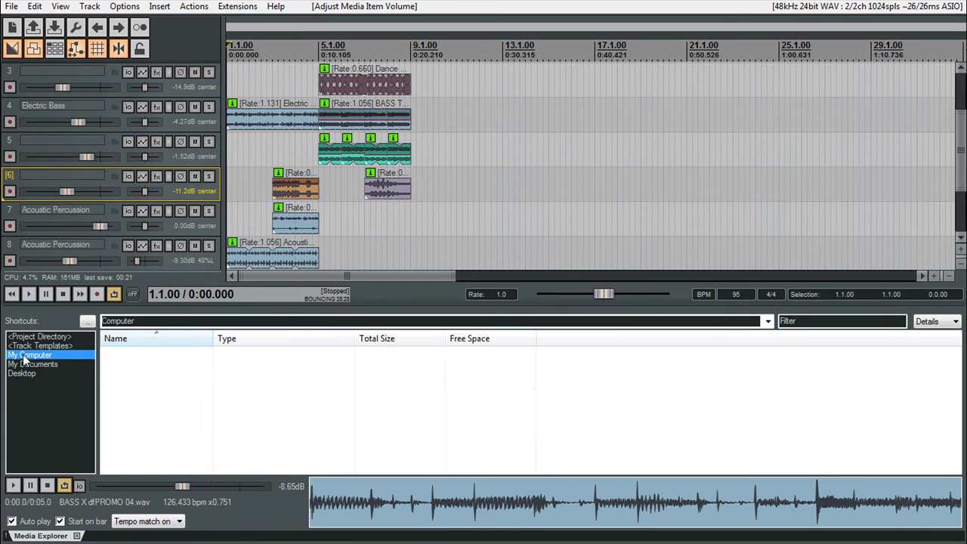
{"action": "left_click", "coordinate": [151, 428]}
{"action": "double_click", "coordinate": [162, 385]}
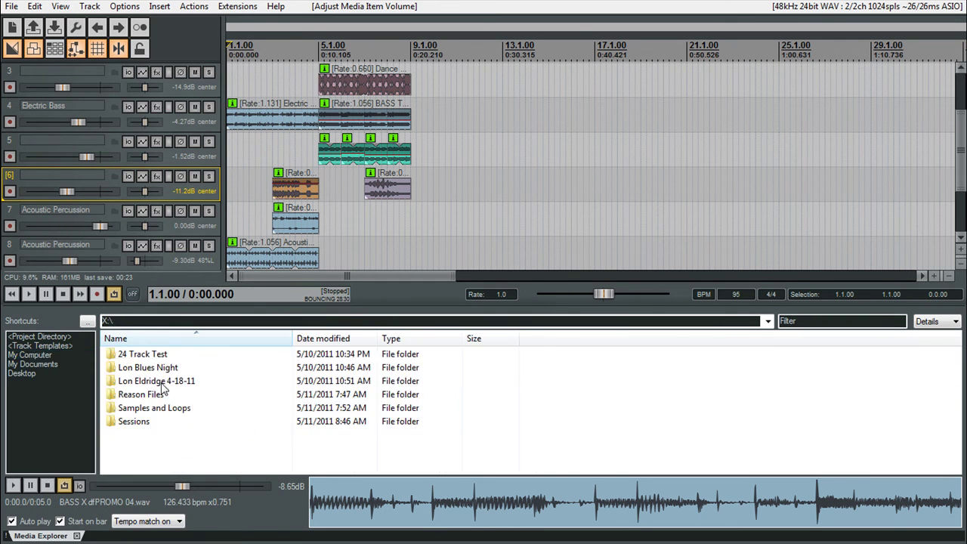
{"action": "double_click", "coordinate": [147, 410]}
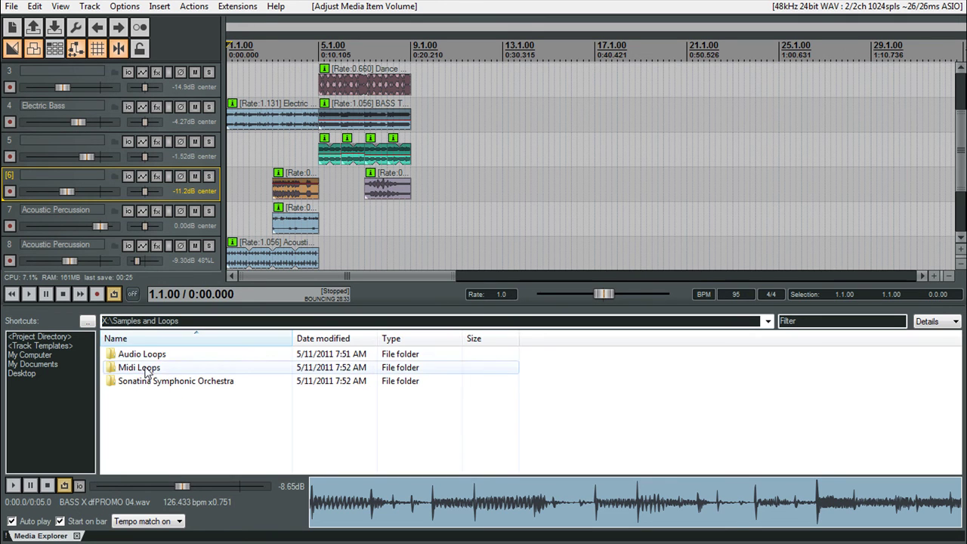
{"action": "double_click", "coordinate": [142, 354]}
{"action": "double_click", "coordinate": [126, 423]}
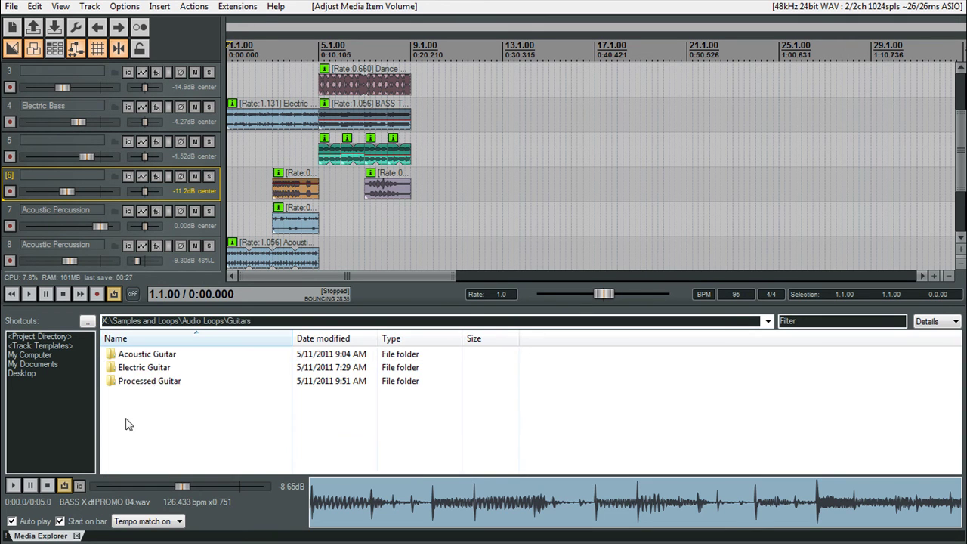
{"action": "left_click", "coordinate": [148, 355]}
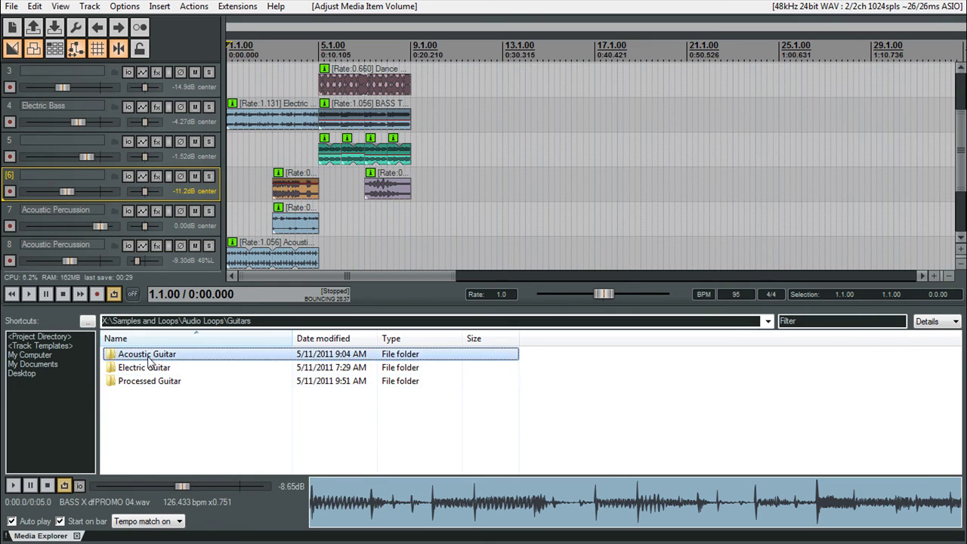
{"action": "double_click", "coordinate": [149, 357]}
- Add Acoustic Guitar 04.wav to track 5, extend it from measure 1 to 5, and play the arrangement from the start
{"action": "left_click", "coordinate": [177, 396]}
{"action": "left_click_drag", "start_coordinate": [178, 402], "coordinate": [410, 156]}
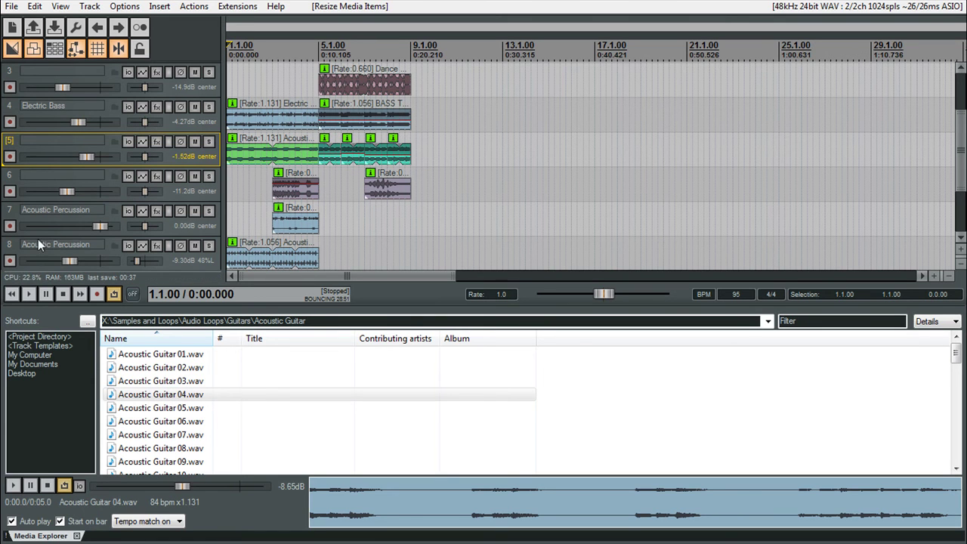
{"action": "key", "text": "space"}
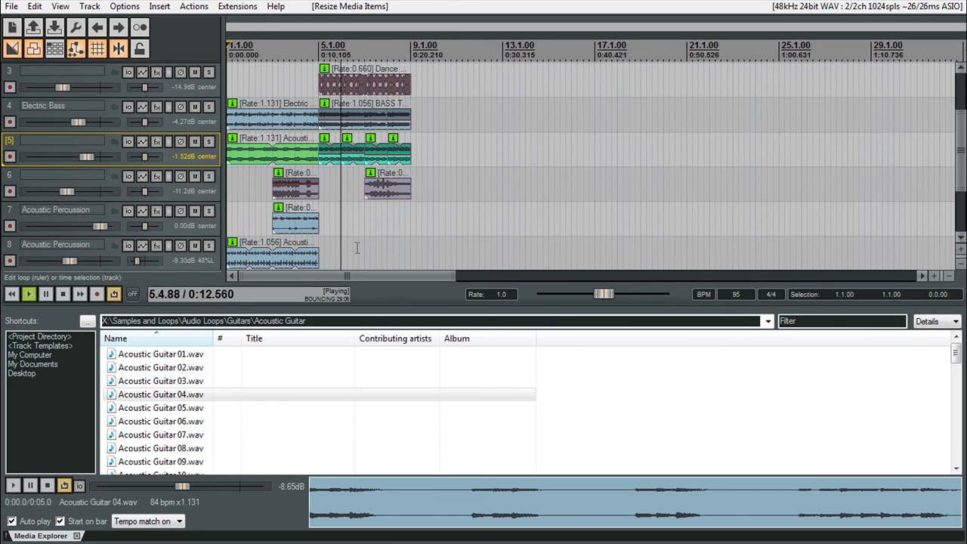
{"action": "key", "text": "space"}
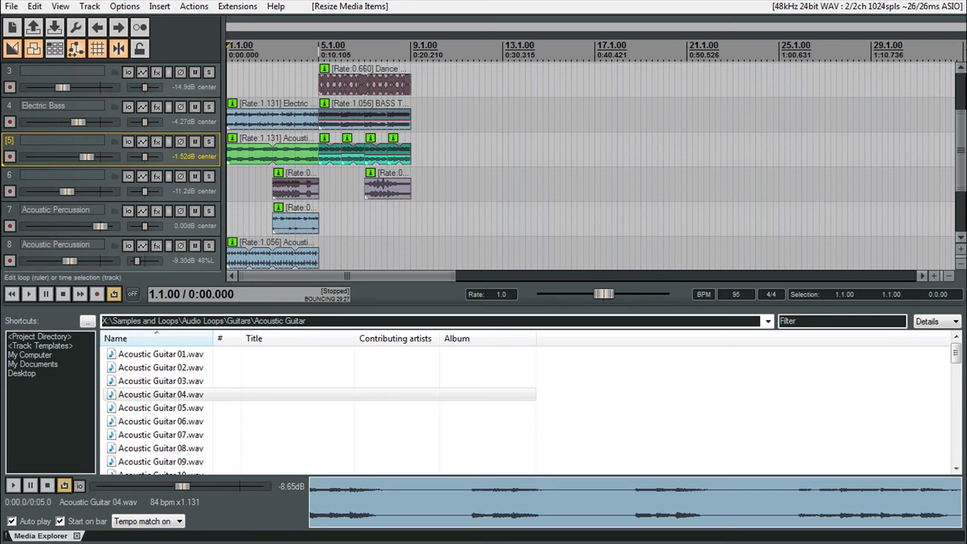
- Create a region from measure 1 to measure 5 and name it Section 1
{"action": "left_click_drag", "start_coordinate": [318, 53], "coordinate": [214, 65]}
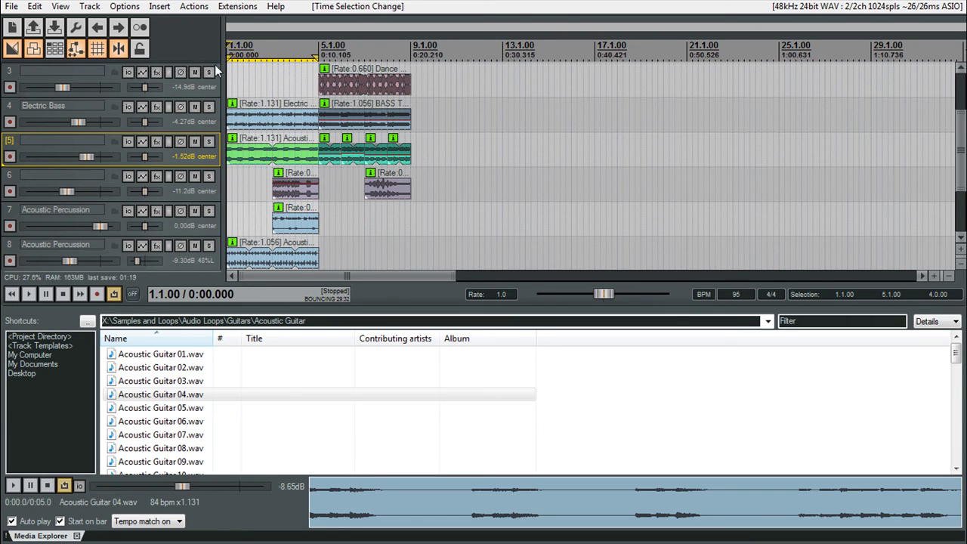
{"action": "right_click", "coordinate": [277, 24]}
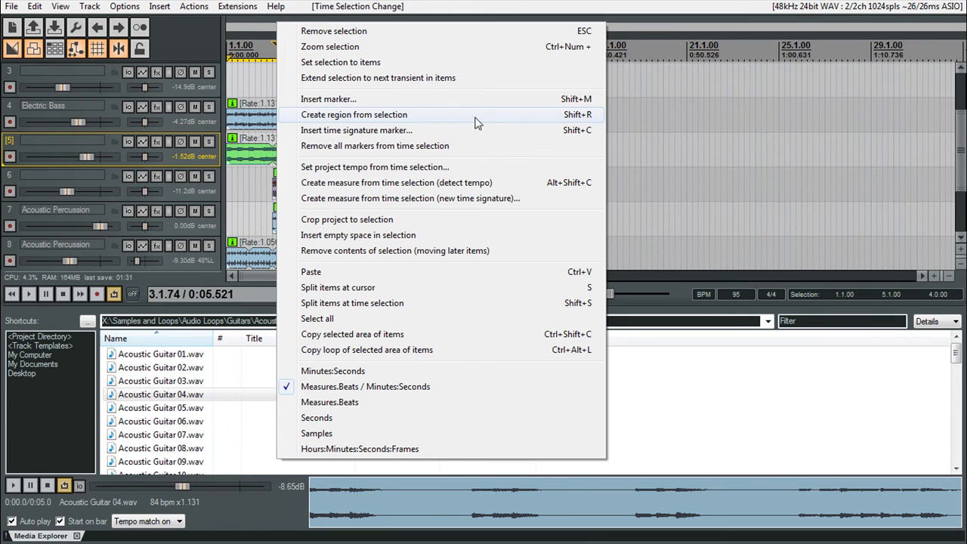
{"action": "left_click", "coordinate": [451, 119]}
{"action": "left_click", "coordinate": [258, 23]}
{"action": "right_click", "coordinate": [256, 19]}
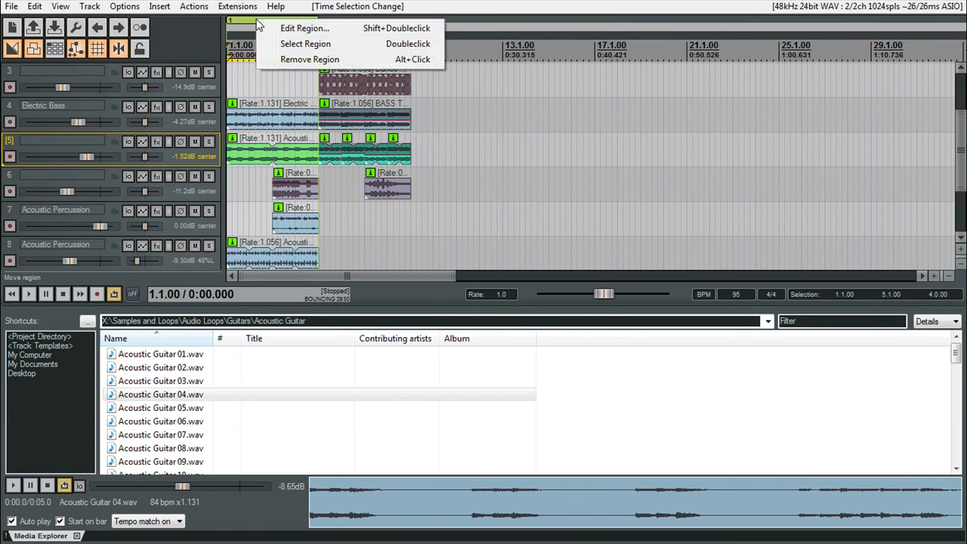
{"action": "left_click", "coordinate": [290, 27]}
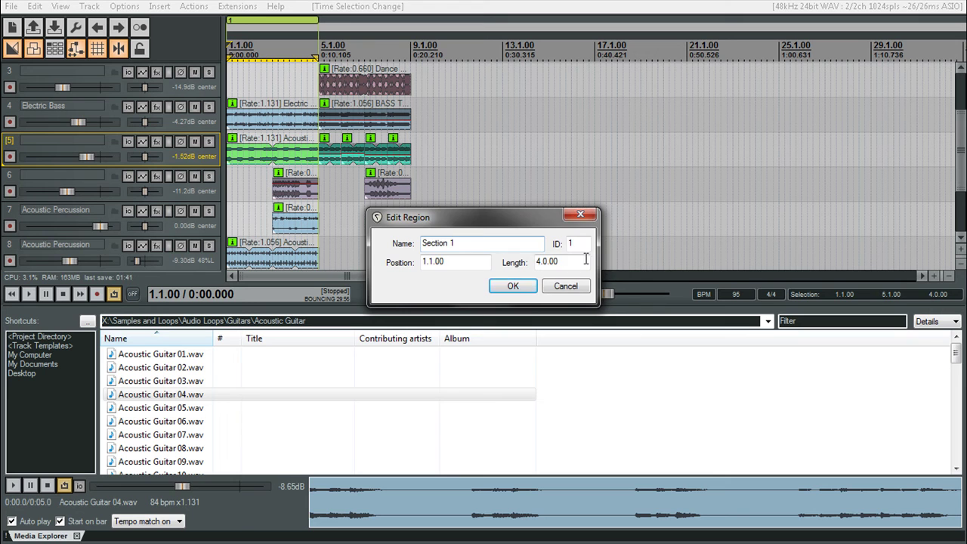
{"action": "left_click", "coordinate": [512, 286]}
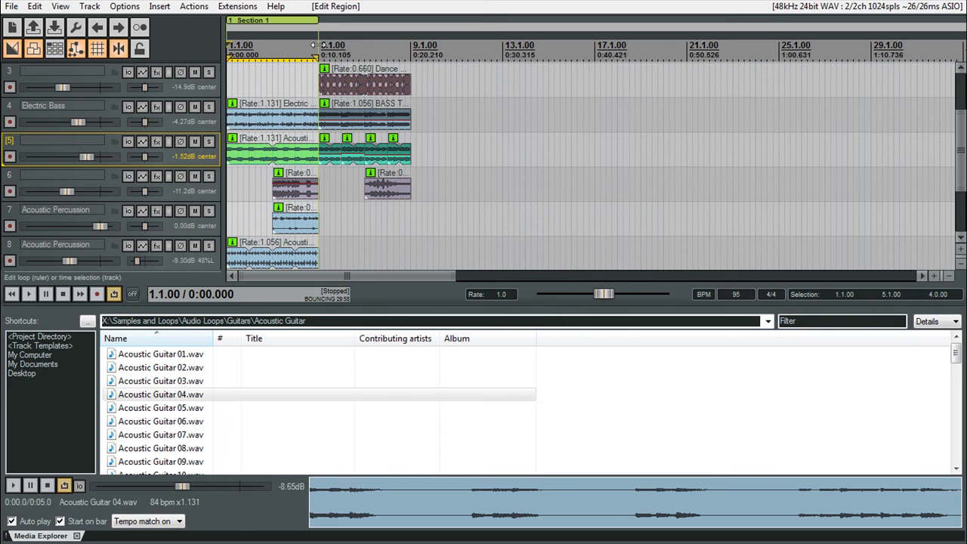
- Create a region from measure 5 to measure 9, name it Section 2, and clear the time selection
{"action": "left_click_drag", "start_coordinate": [410, 52], "coordinate": [319, 53]}
{"action": "right_click", "coordinate": [337, 26]}
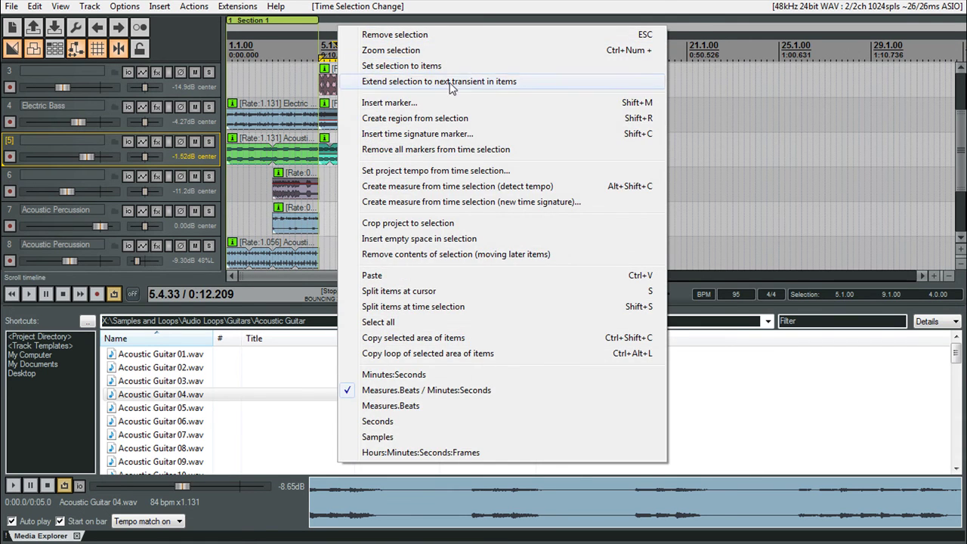
{"action": "left_click", "coordinate": [398, 117]}
{"action": "left_click", "coordinate": [349, 25]}
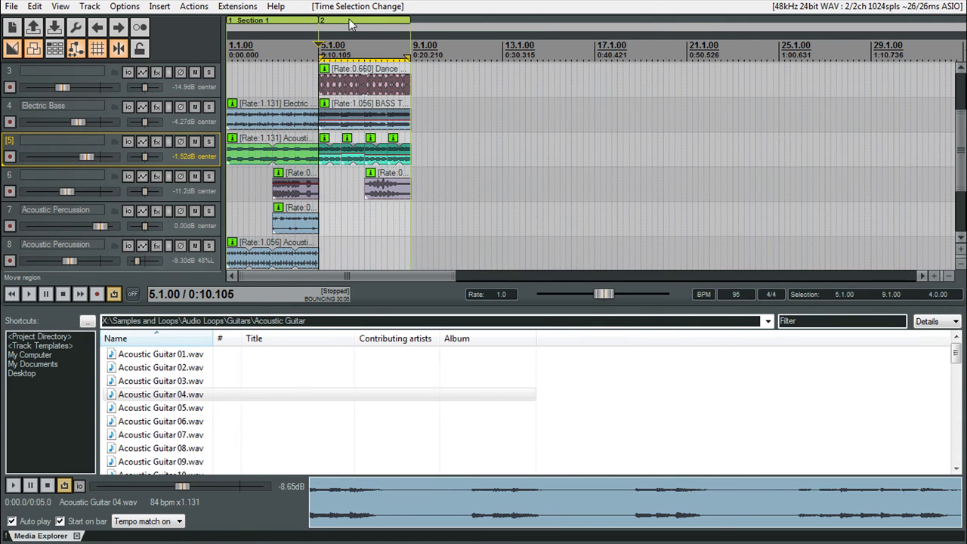
{"action": "right_click", "coordinate": [349, 25]}
{"action": "left_click", "coordinate": [367, 29]}
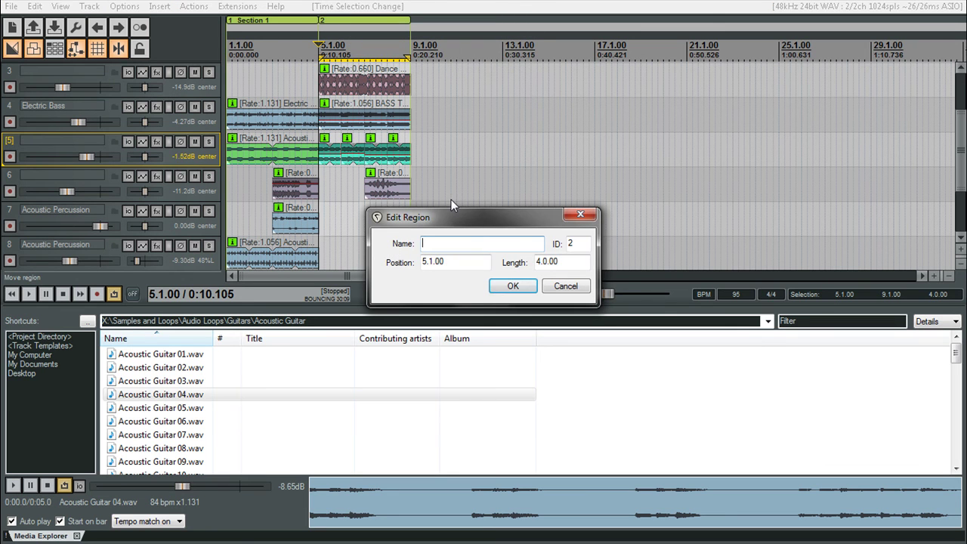
{"action": "type", "text": "Sction 2"}
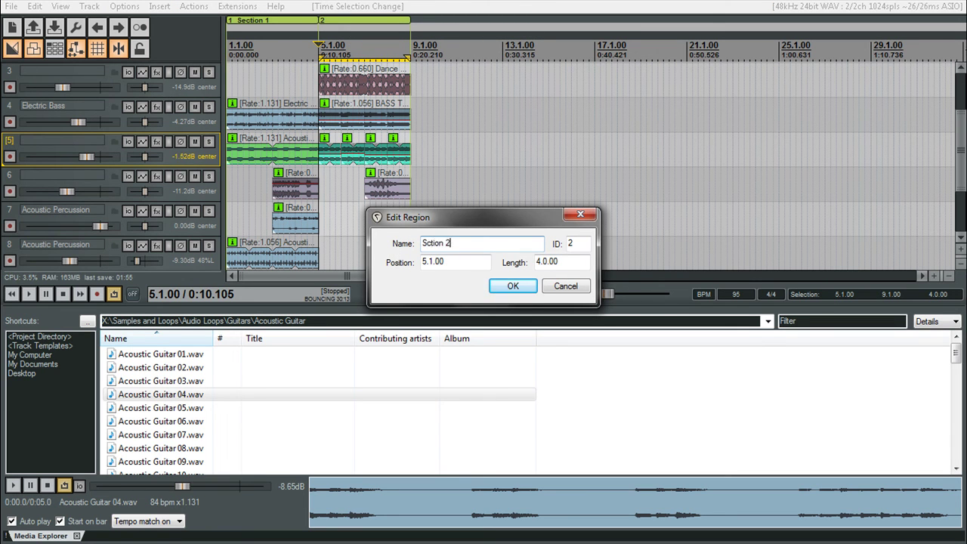
{"action": "key", "text": "Return"}
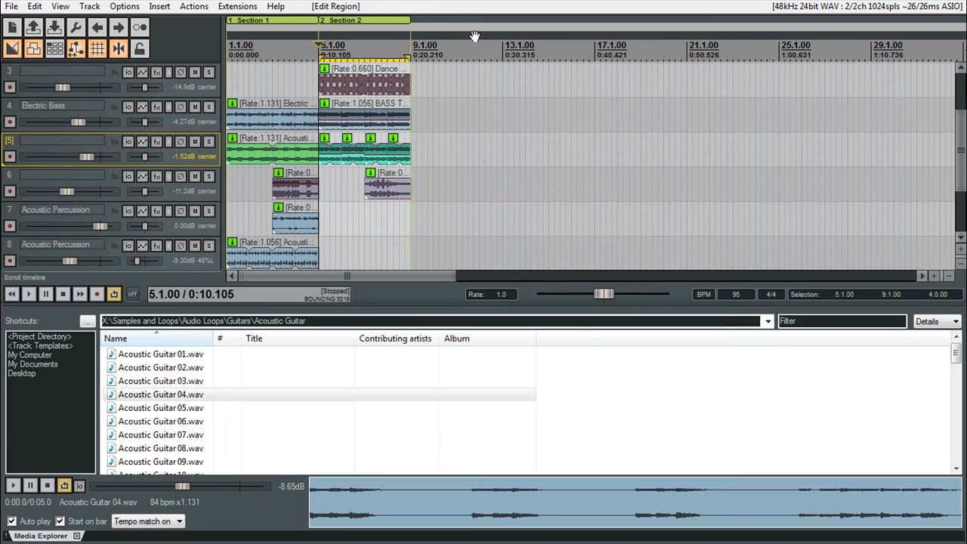
{"action": "key", "text": "Escape"}
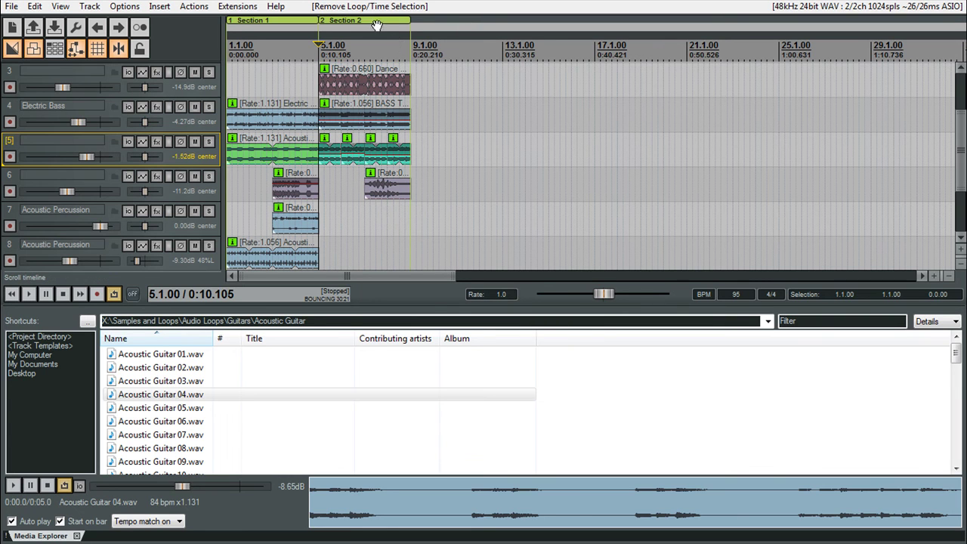
- Try moving the Section 2 region to about measure 13 and reordering it ahead of Section 1, undoing each move
{"action": "left_click_drag", "start_coordinate": [367, 19], "coordinate": [607, 24]}
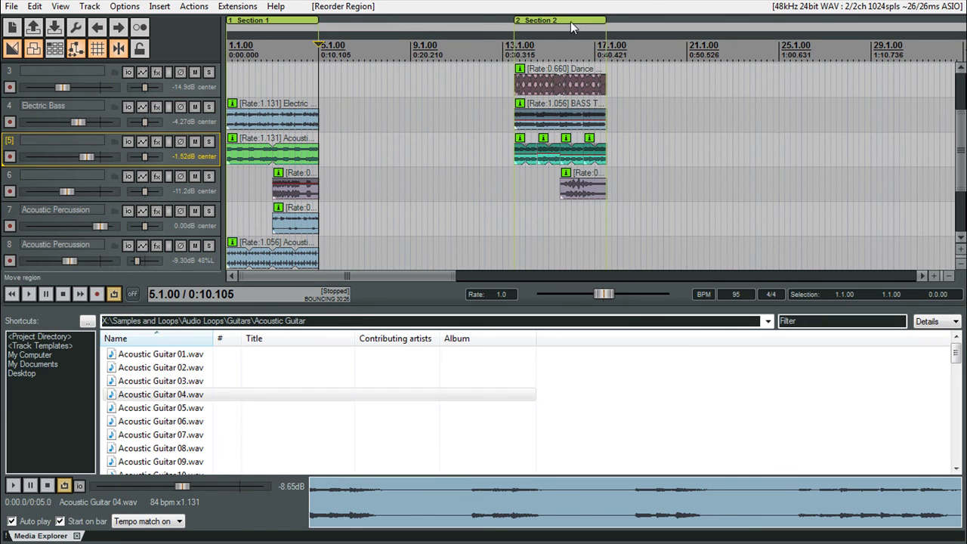
{"action": "key", "text": "ctrl+z"}
{"action": "left_click_drag", "start_coordinate": [438, 22], "coordinate": [229, 30]}
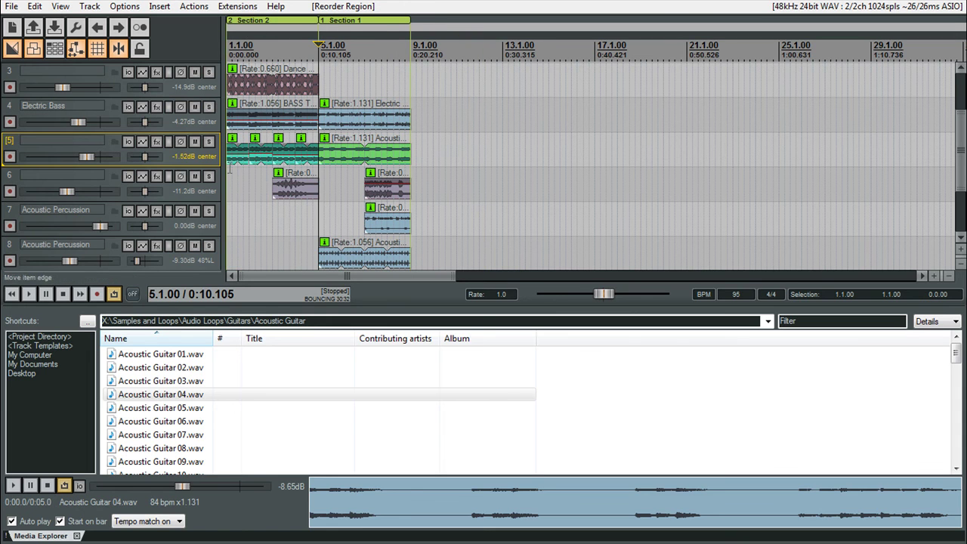
{"action": "left_click", "coordinate": [12, 295]}
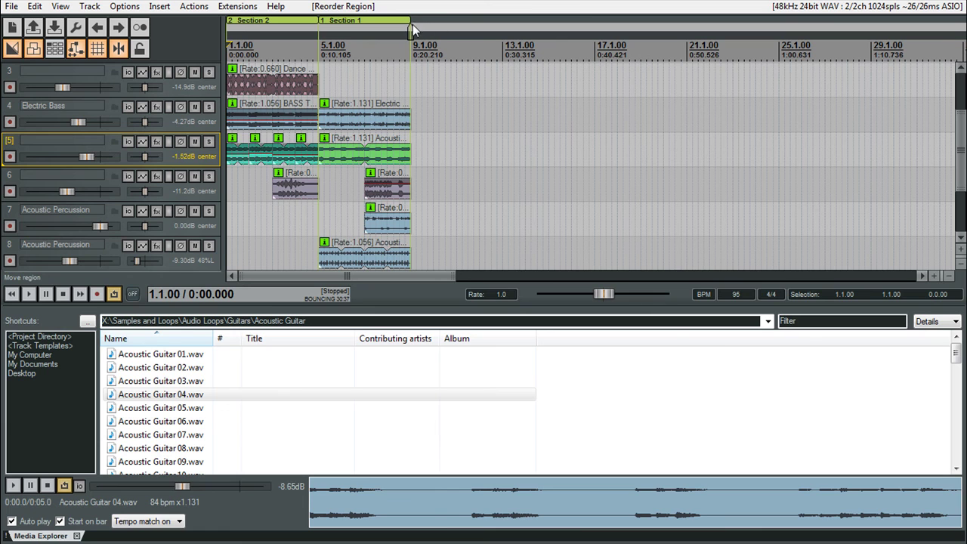
{"action": "key", "text": "ctrl+z"}
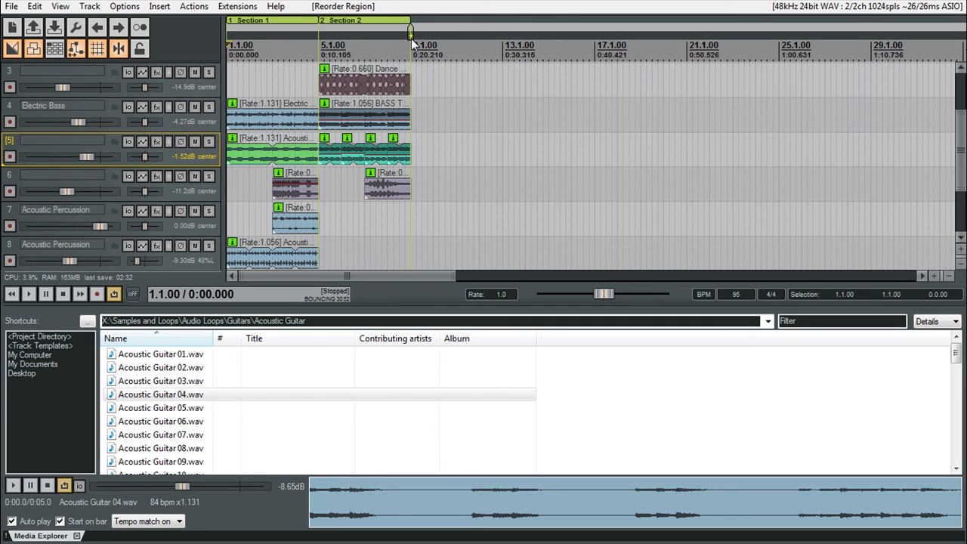
- Copy the Section 2 region to measure 9, Section 1 to measure 13, and Section 2 again to measure 17
{"action": "left_click_drag", "start_coordinate": [412, 41], "coordinate": [408, 38]}
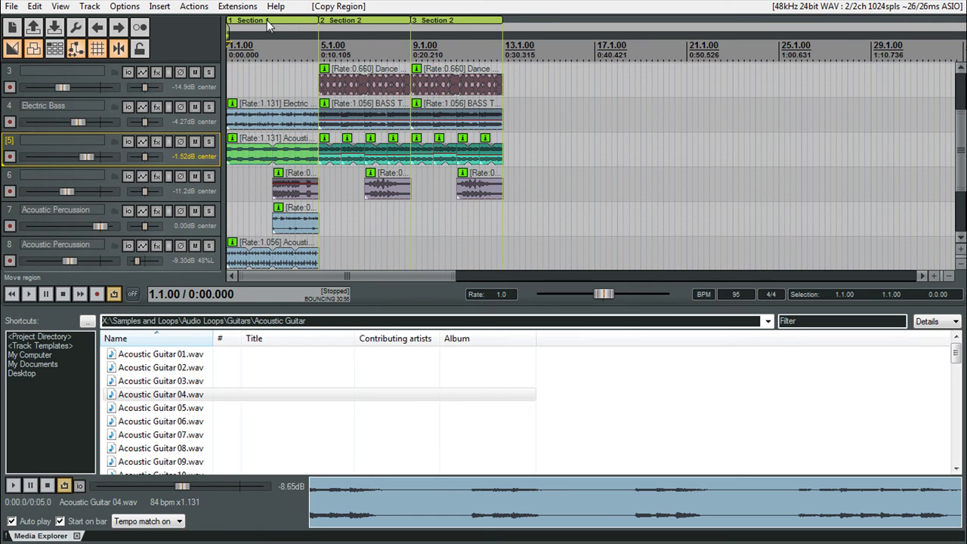
{"action": "left_click_drag", "start_coordinate": [493, 28], "coordinate": [493, 28]}
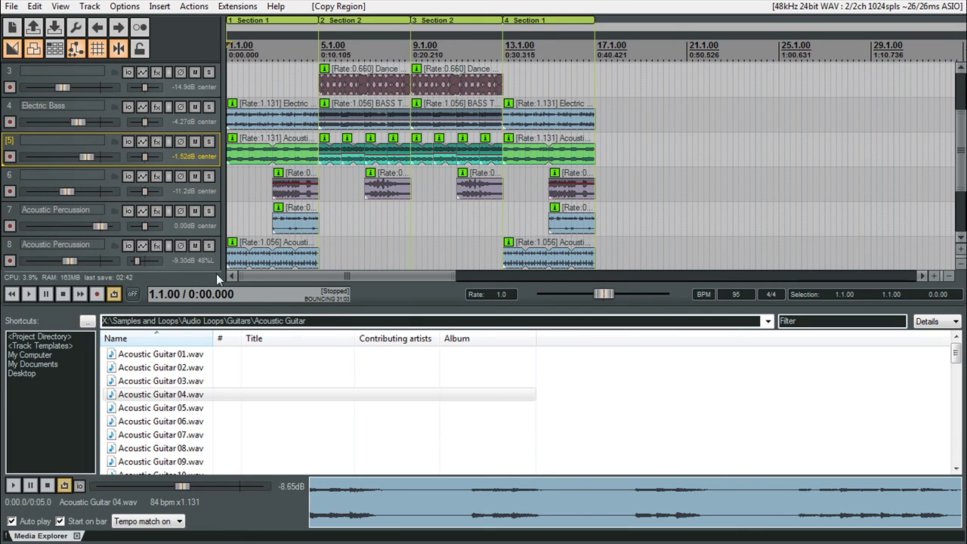
{"action": "left_click_drag", "start_coordinate": [450, 17], "coordinate": [632, 23]}
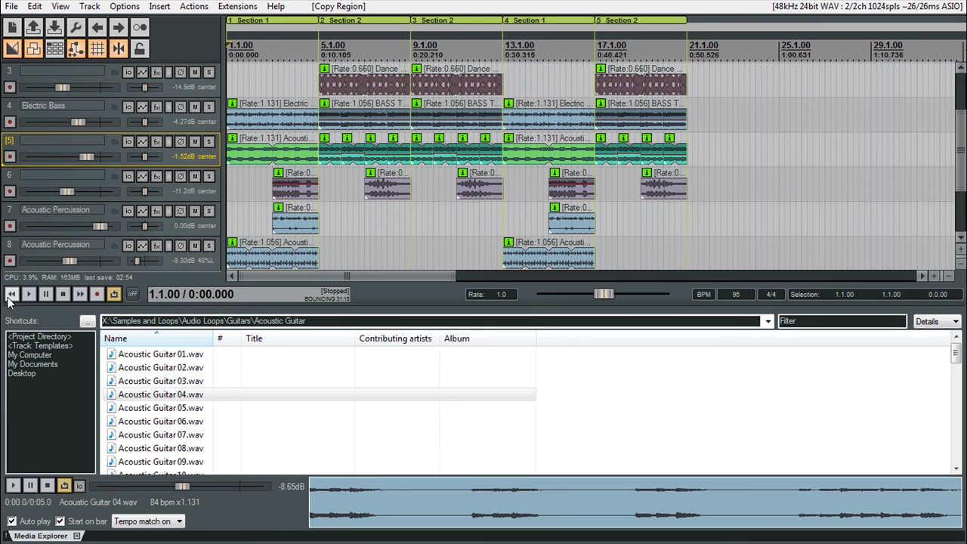
- Play the arrangement from the start while setting track 6's volume to -23.4 dB and its first item's volume to 0.00 dB
{"action": "key", "text": "space"}
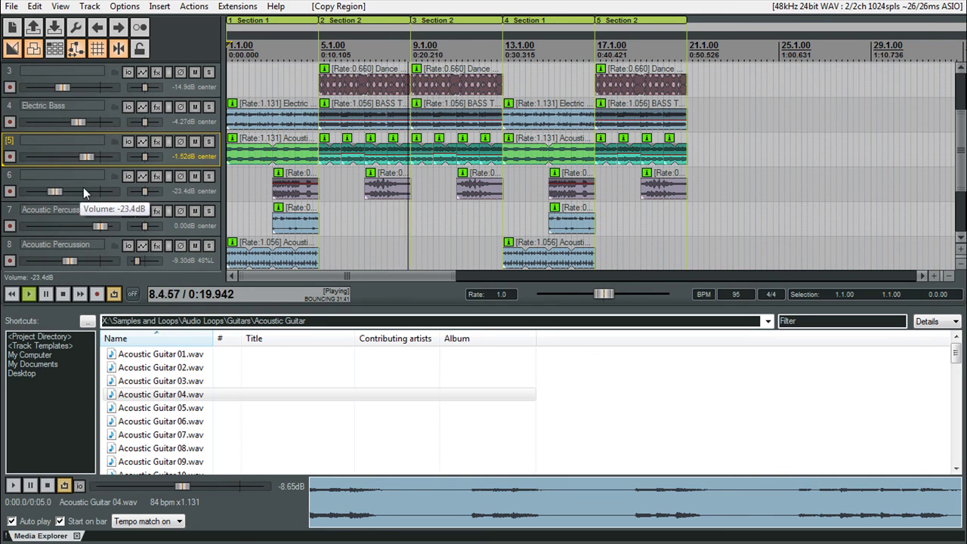
{"action": "left_click_drag", "start_coordinate": [68, 191], "coordinate": [56, 191]}
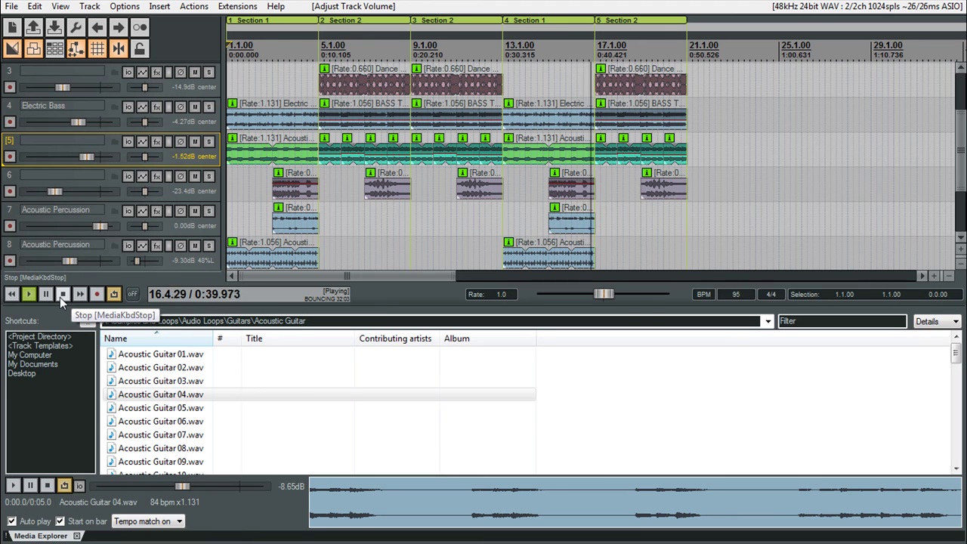
{"action": "left_click_drag", "start_coordinate": [307, 182], "coordinate": [308, 173]}
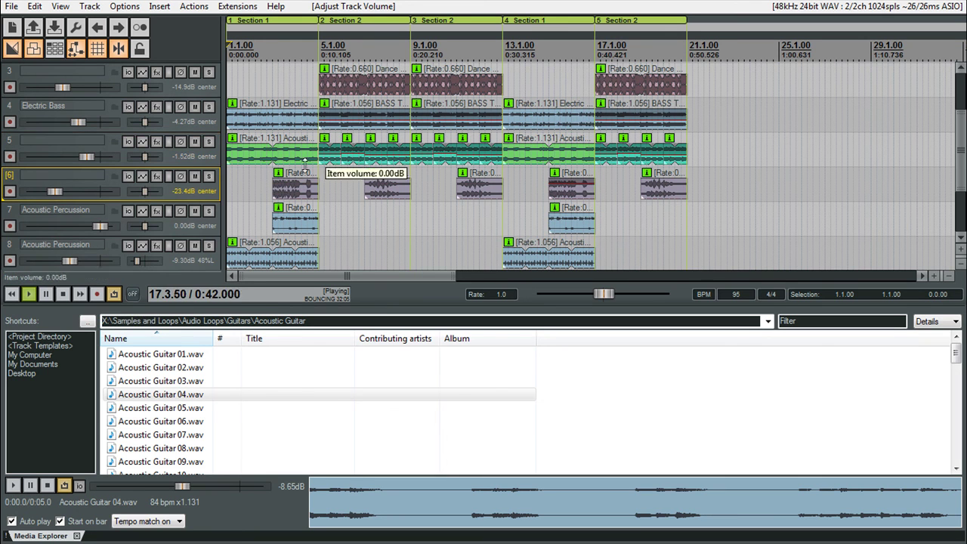
{"action": "key", "text": "space"}
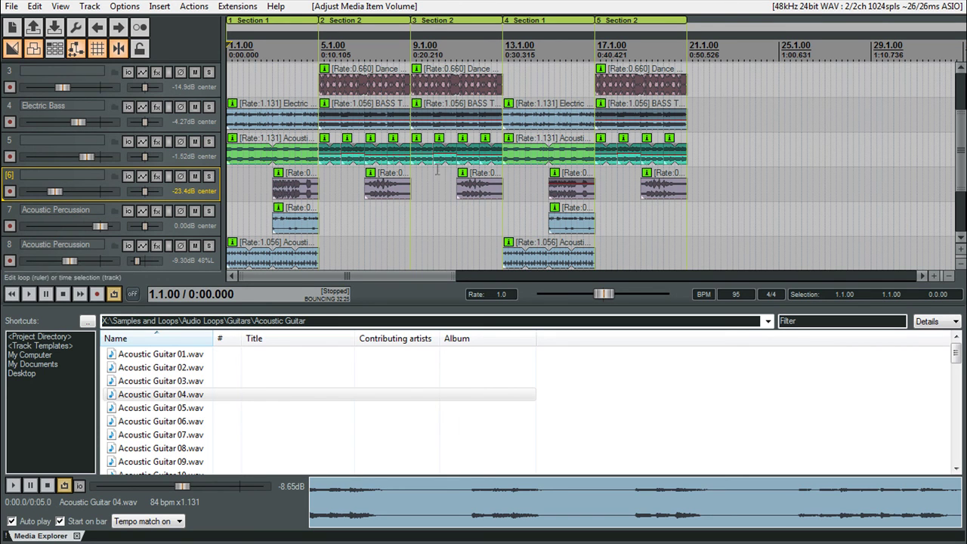
- Raise the volume of the track 6 item in the Section 1 copy to match the first, and play from measure 13
{"action": "left_click_drag", "start_coordinate": [571, 183], "coordinate": [573, 176]}
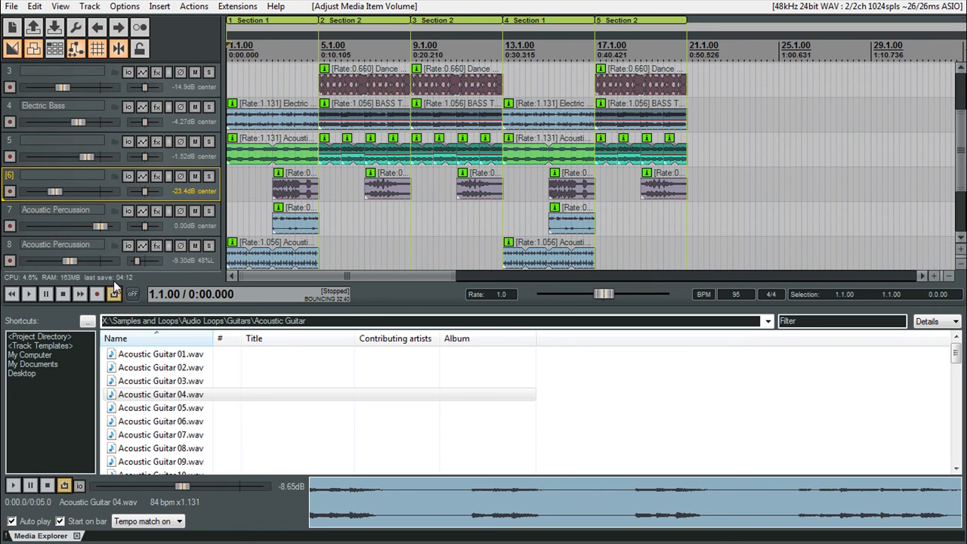
{"action": "left_click", "coordinate": [521, 32]}
{"action": "key", "text": "space"}
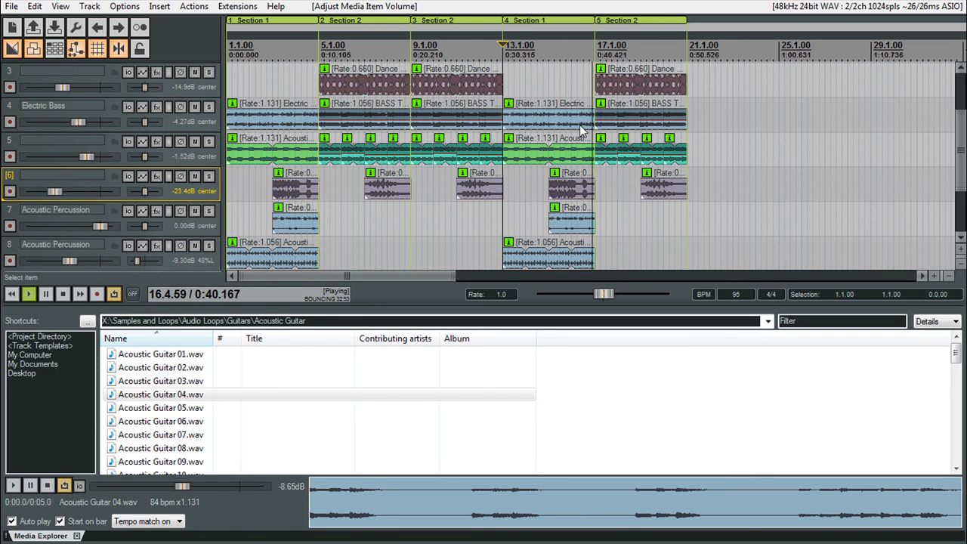
{"action": "left_click", "coordinate": [65, 295]}
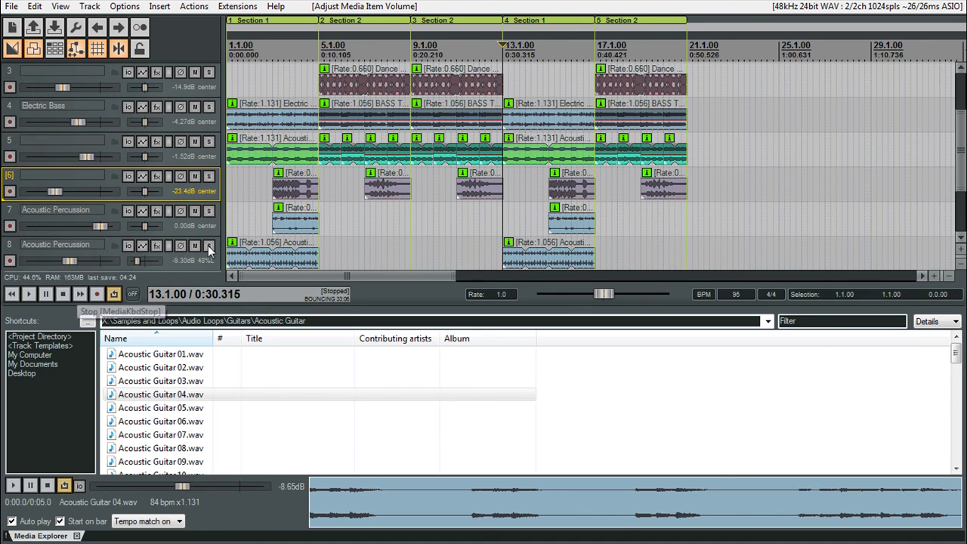